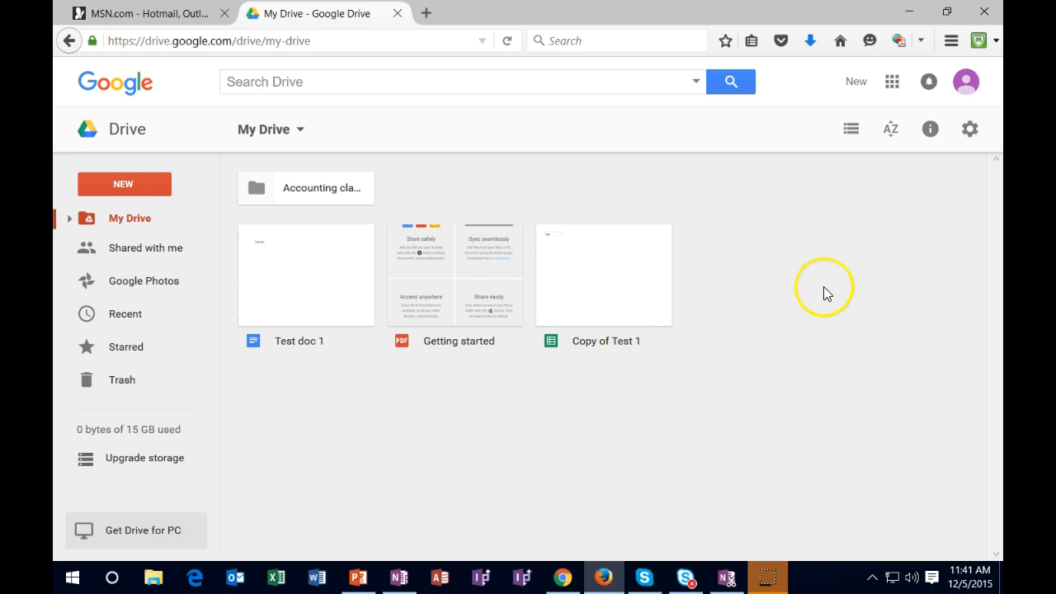
- Check which account is signed in, and open Drive from the Google apps list
click(959, 89)
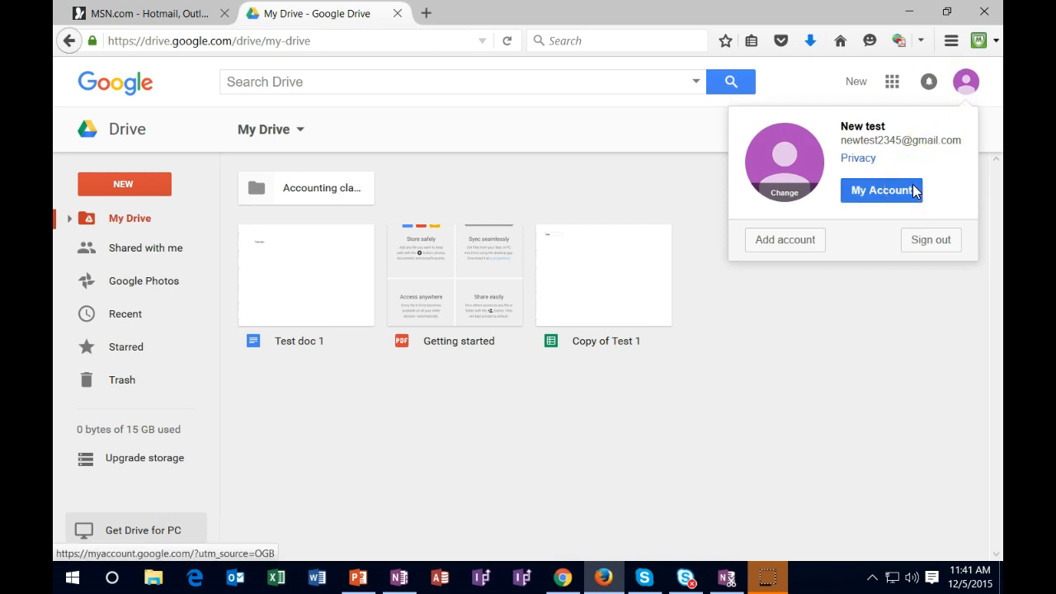
click(852, 338)
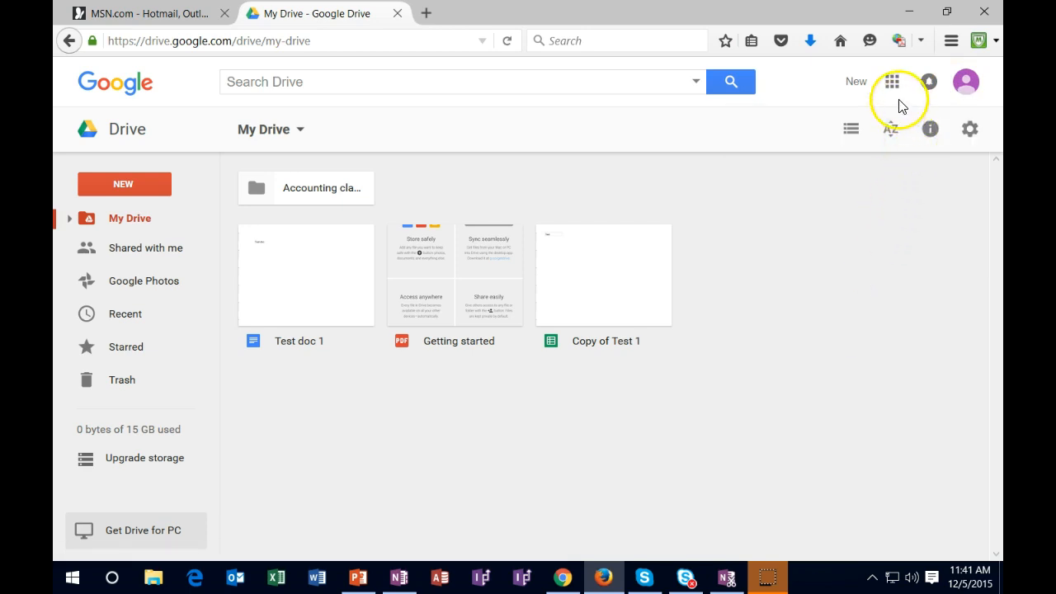
click(891, 83)
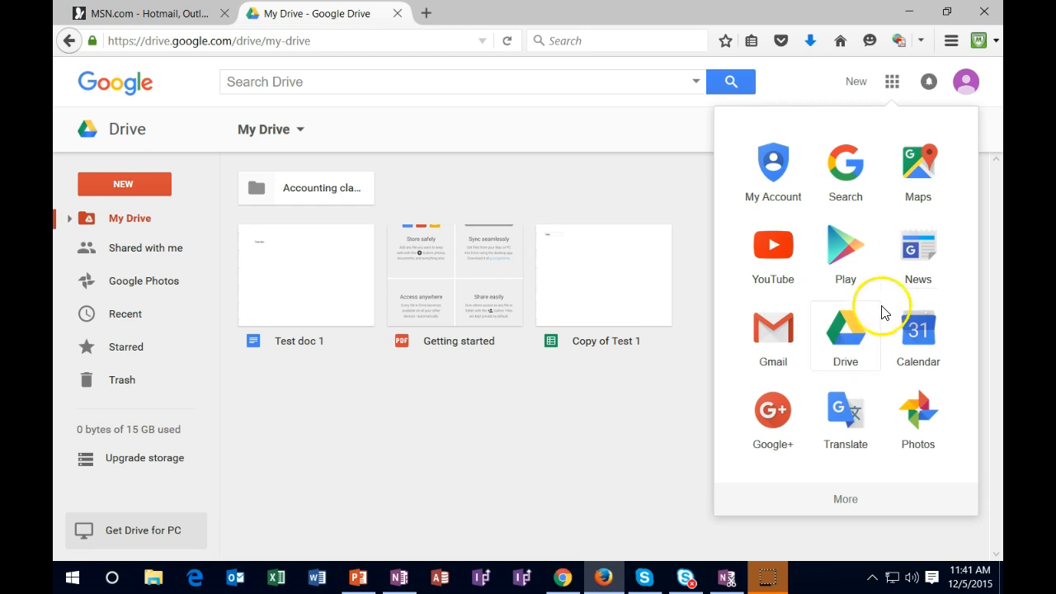
click(853, 364)
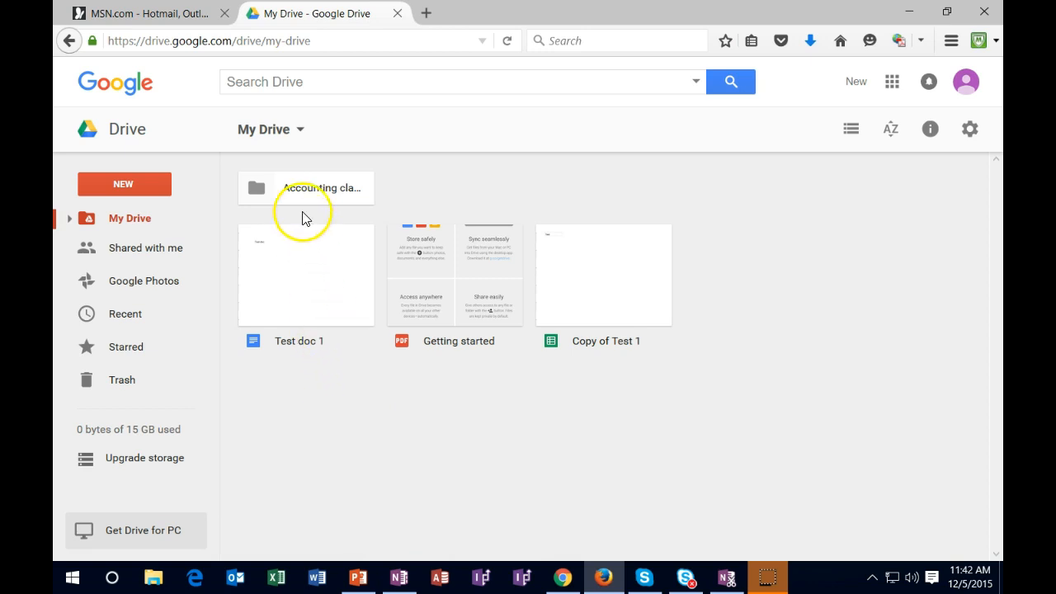
- Create a new Google Sheets spreadsheet in My Drive and name it "Test 2"
click(280, 135)
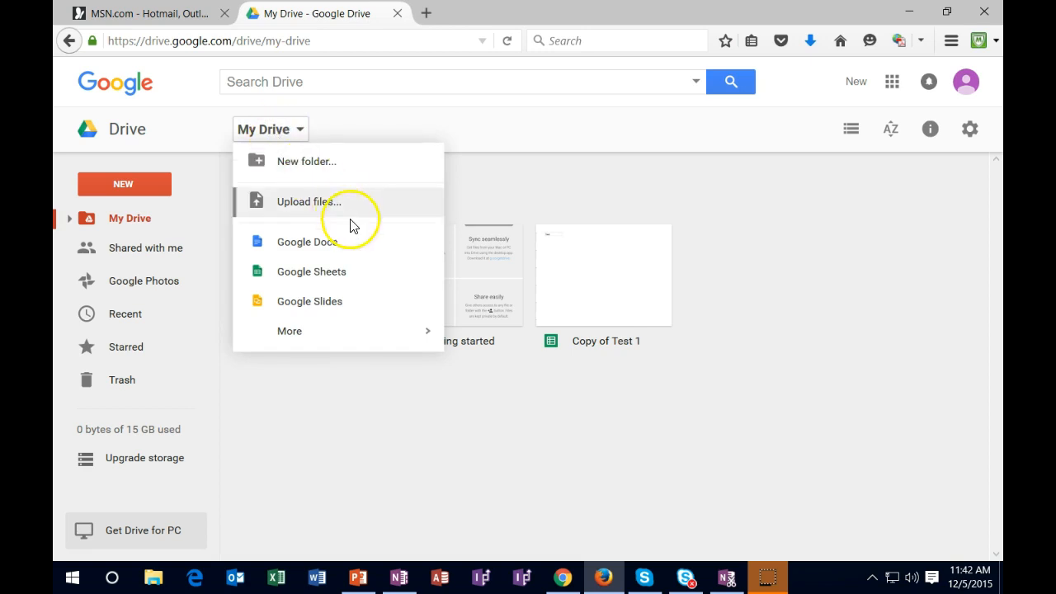
click(379, 283)
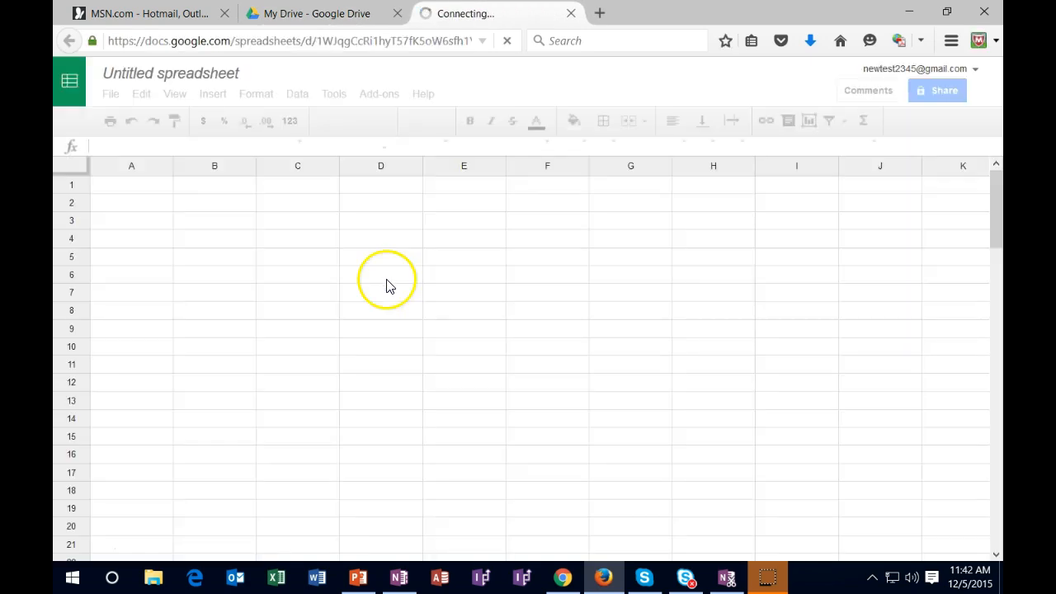
click(155, 73)
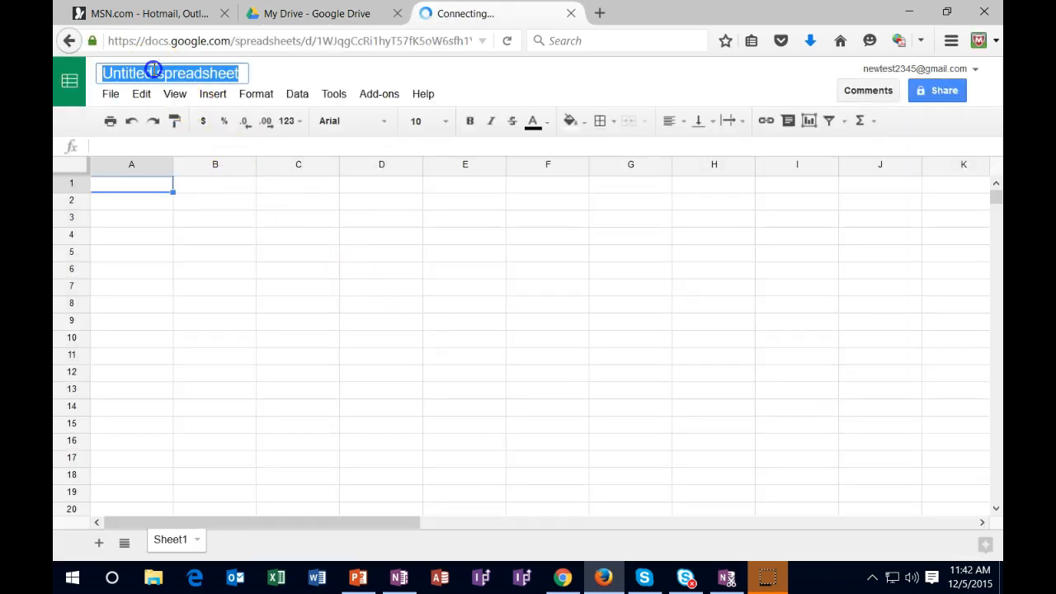
text(Test )
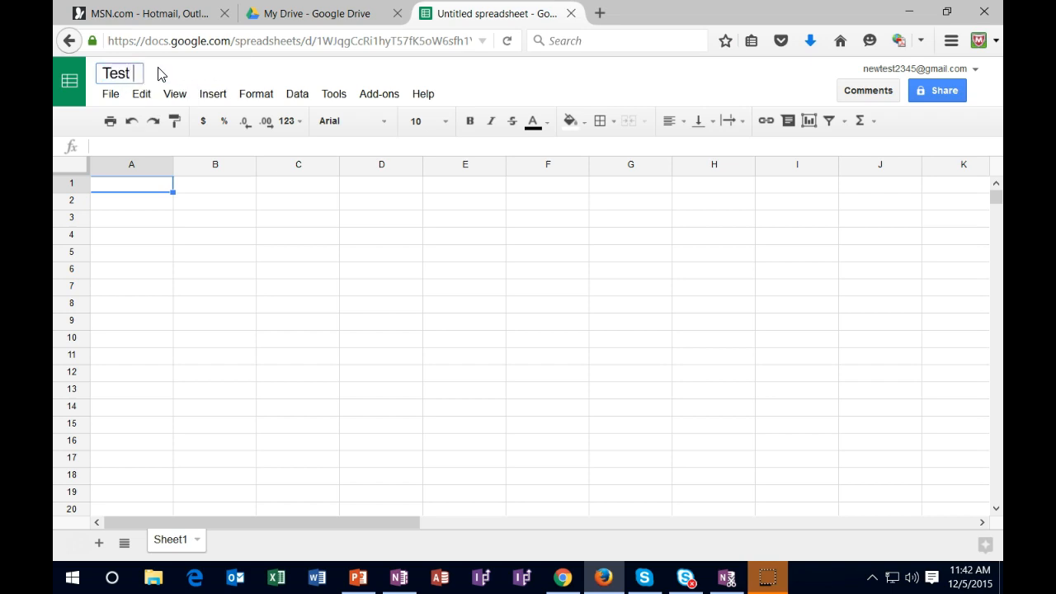
text(2)
click(252, 310)
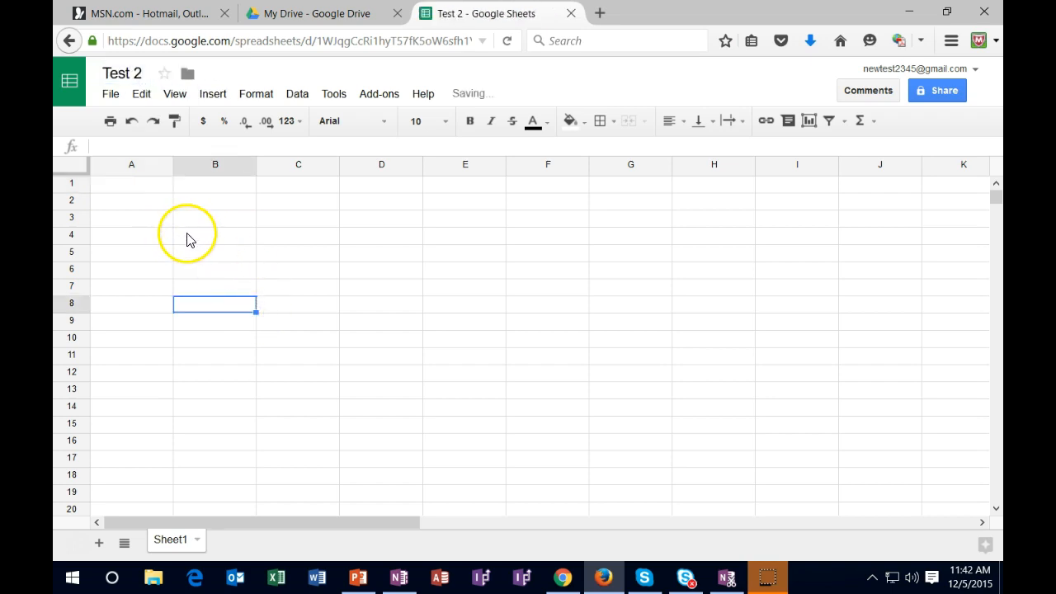
- Enter 5 in cell A2 and 2 in cell B2
click(136, 202)
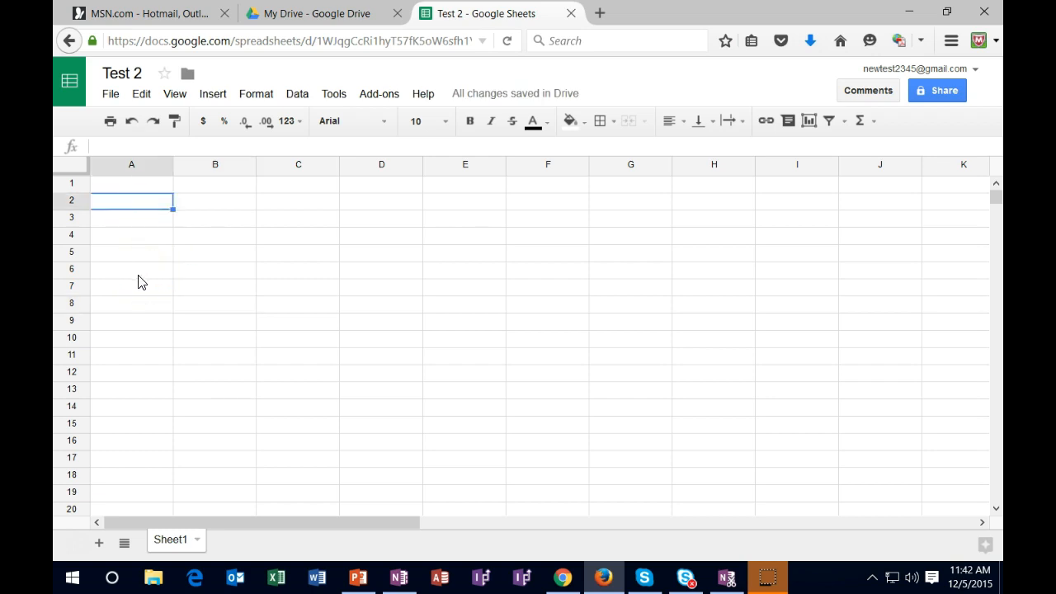
text(5)
key(Tab)
text(2)
key(Tab)
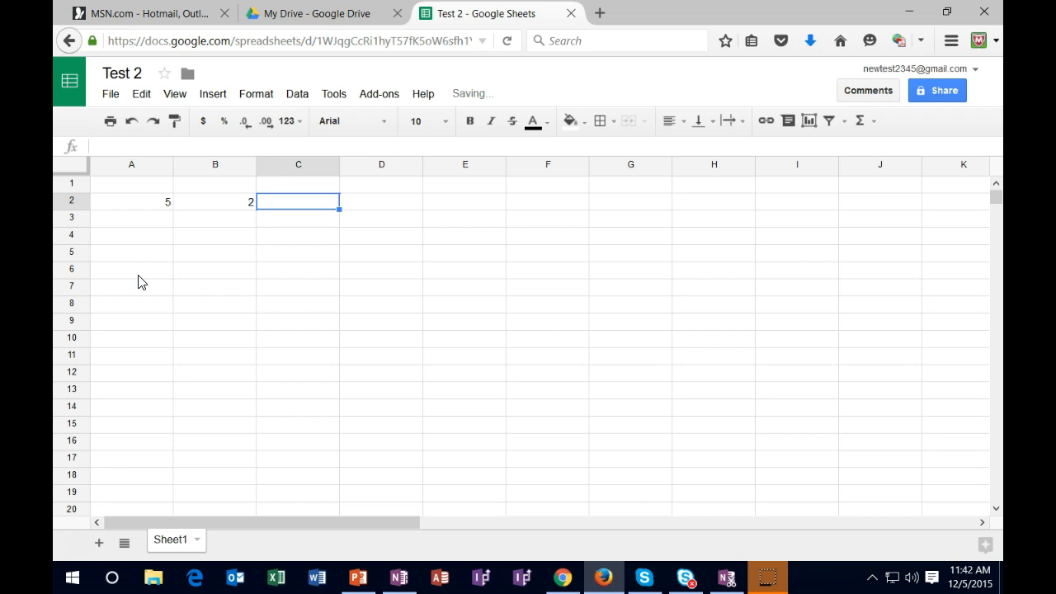
- Add the formula =A2+B2 in cell C2
text(=)
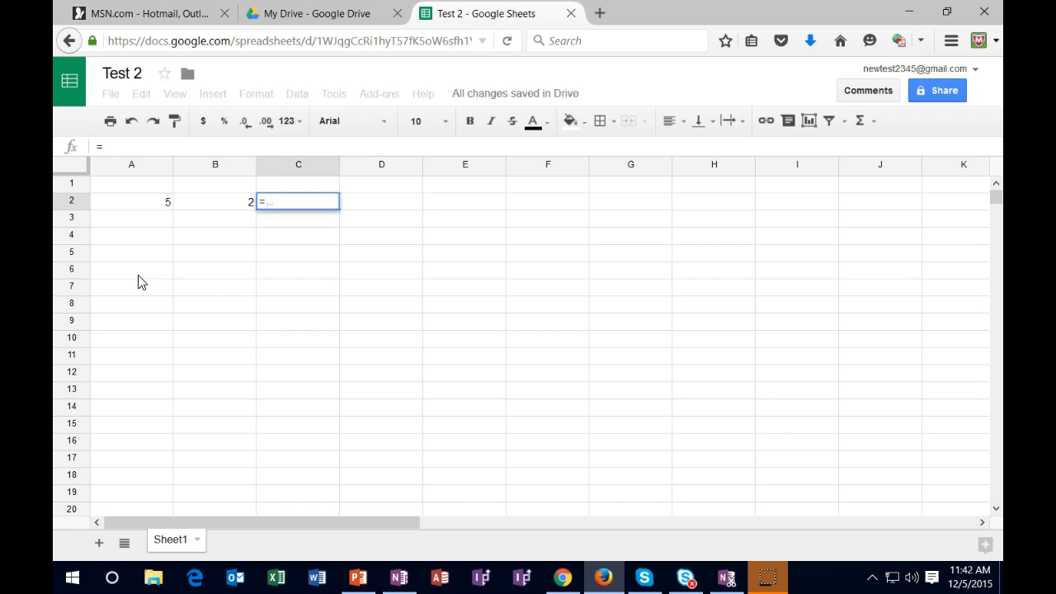
click(148, 201)
text(+)
click(201, 203)
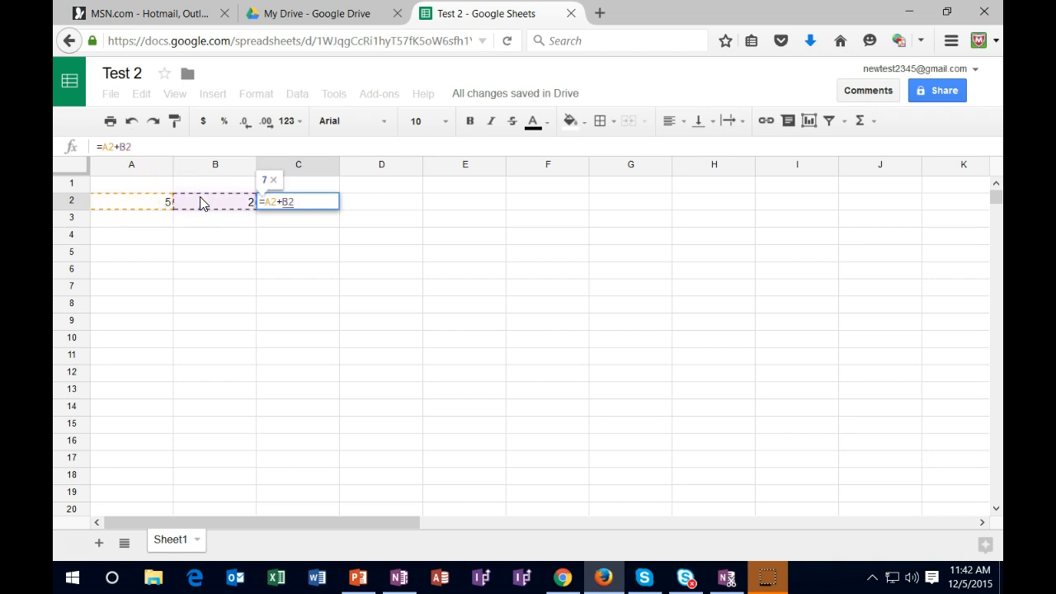
key(Return)
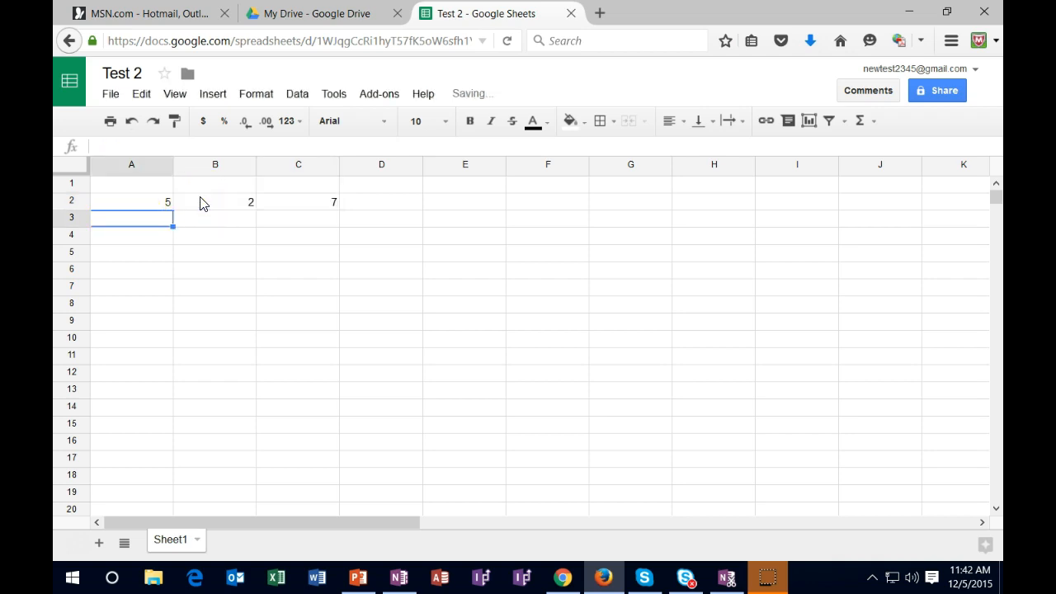
click(113, 95)
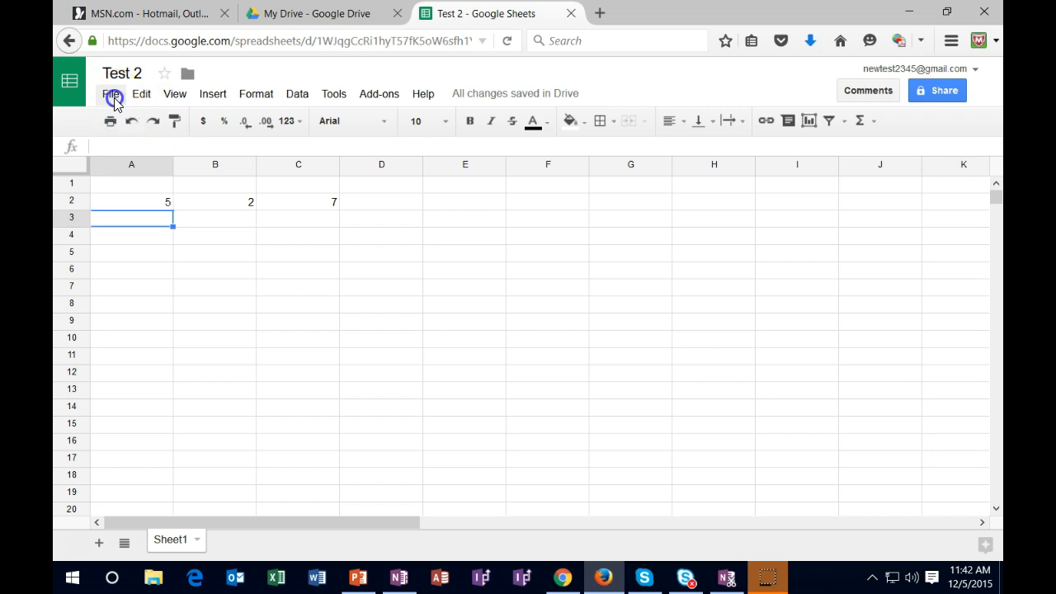
click(121, 97)
click(172, 96)
mouse_move(208, 99)
mouse_move(330, 108)
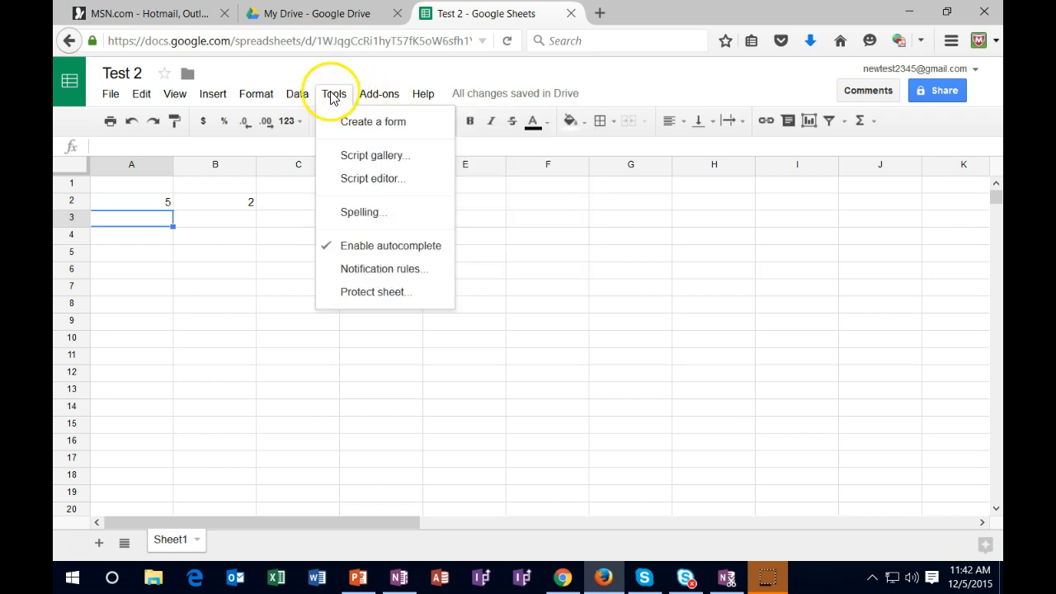
click(221, 266)
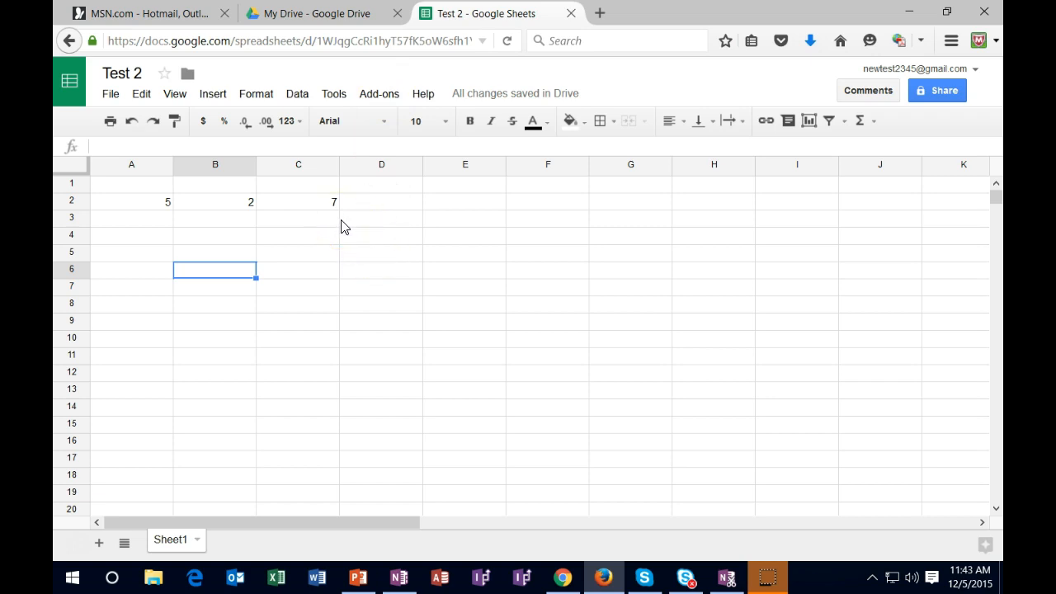
- Leave the spreadsheet for the Sheets home page and open Drive from the Google apps list
click(73, 89)
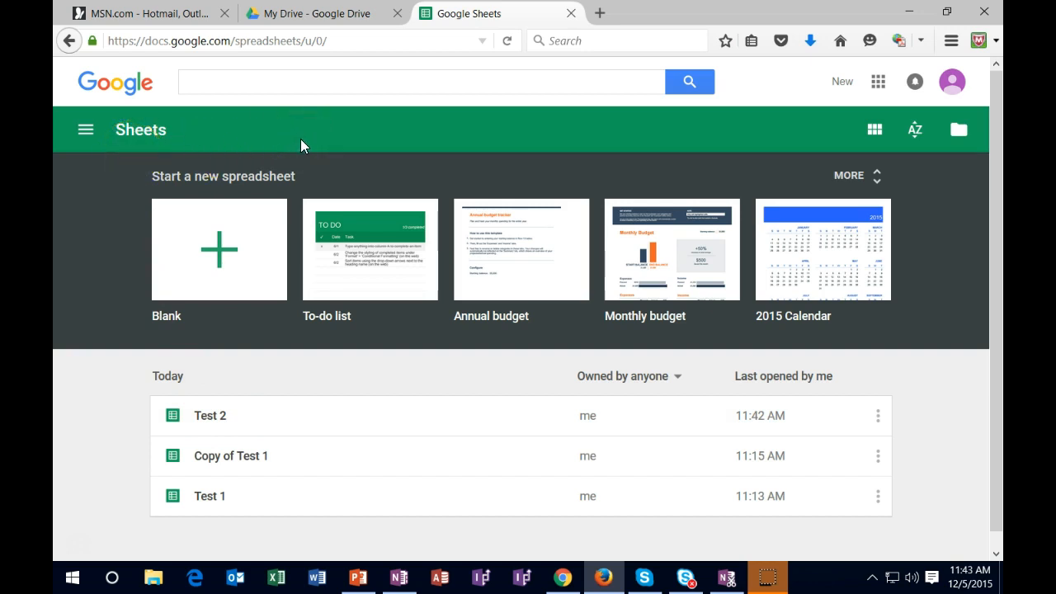
click(878, 82)
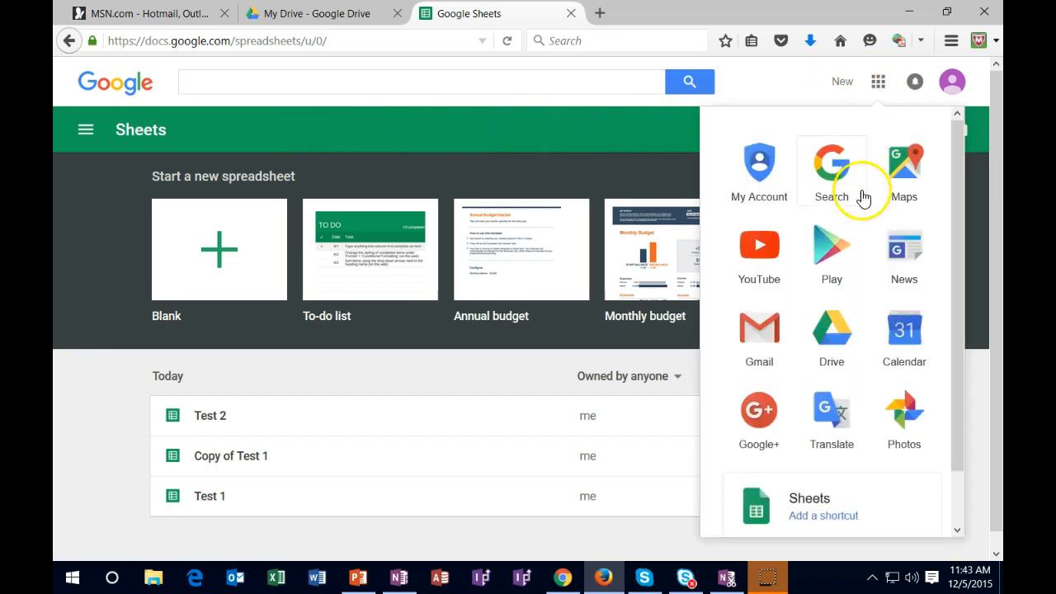
click(847, 339)
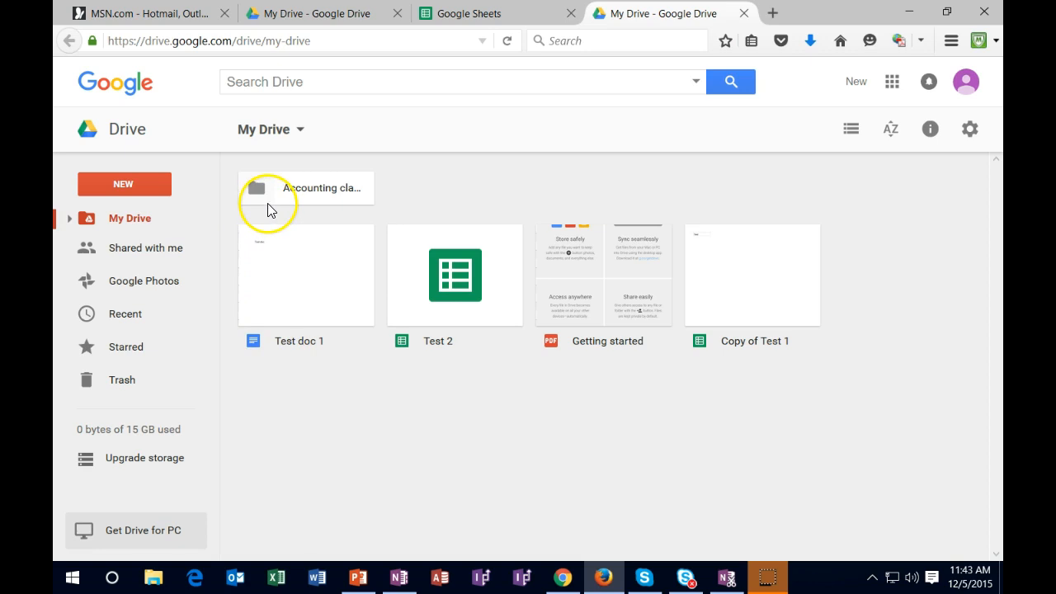
- Create a new folder named "ACC 2" in My Drive
click(148, 184)
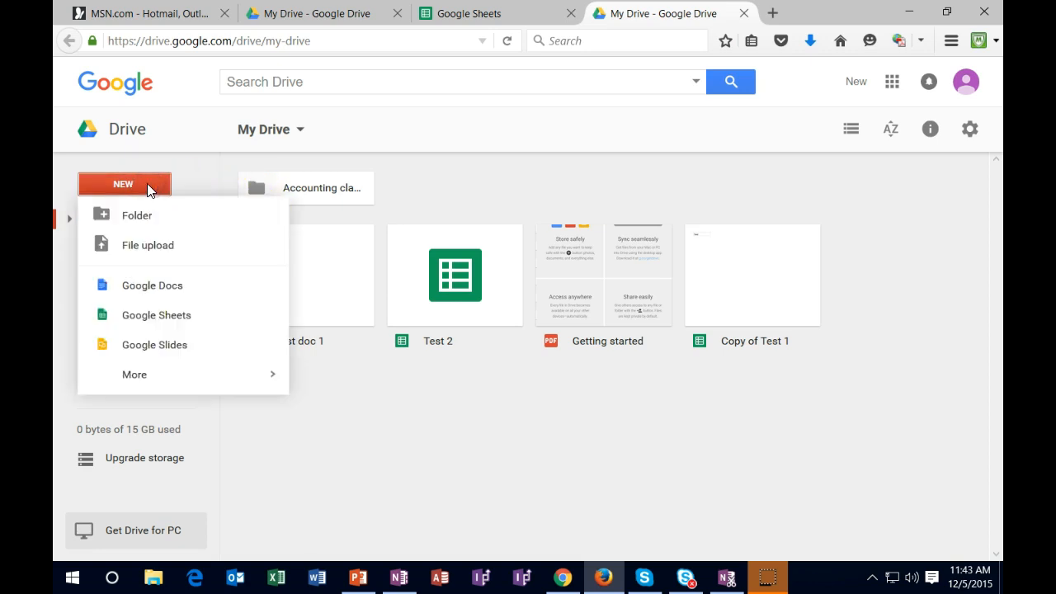
click(138, 219)
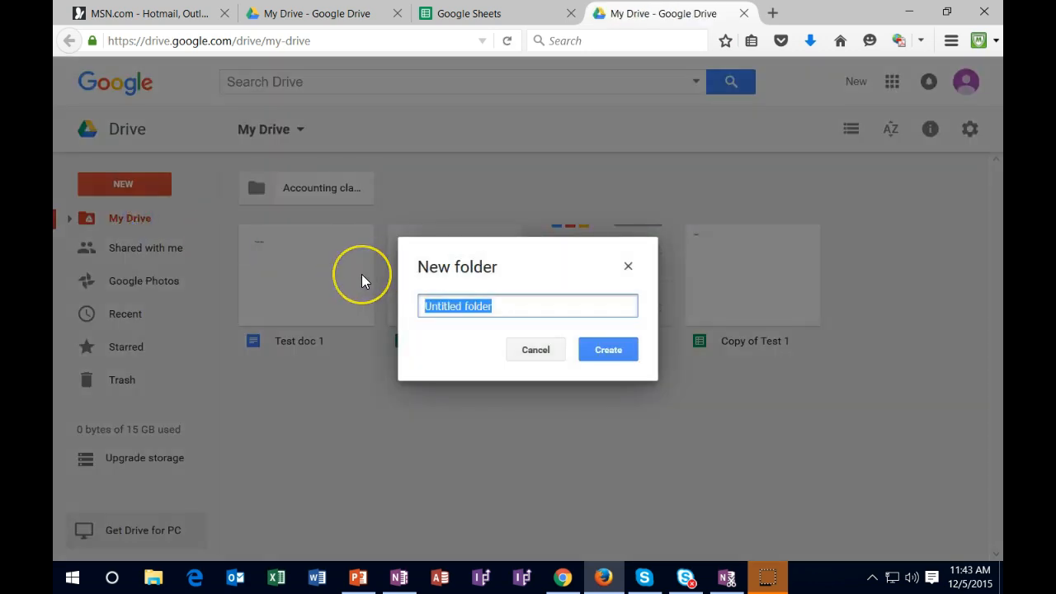
text(ACC 2)
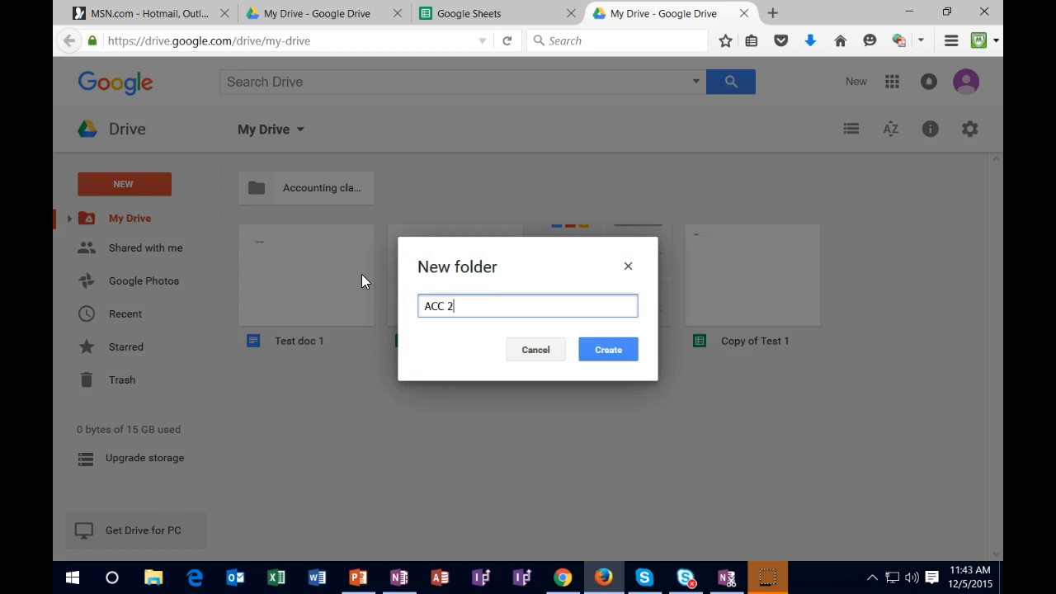
click(608, 353)
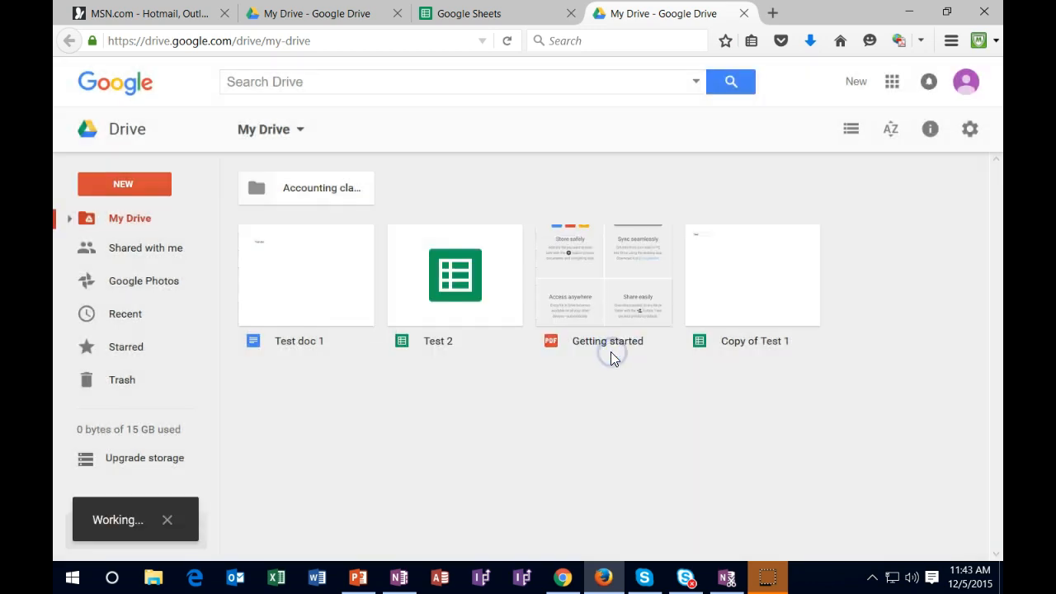
- Move the Test 2 spreadsheet into the ACC 2 folder and open it from there
drag(470, 299, 442, 194)
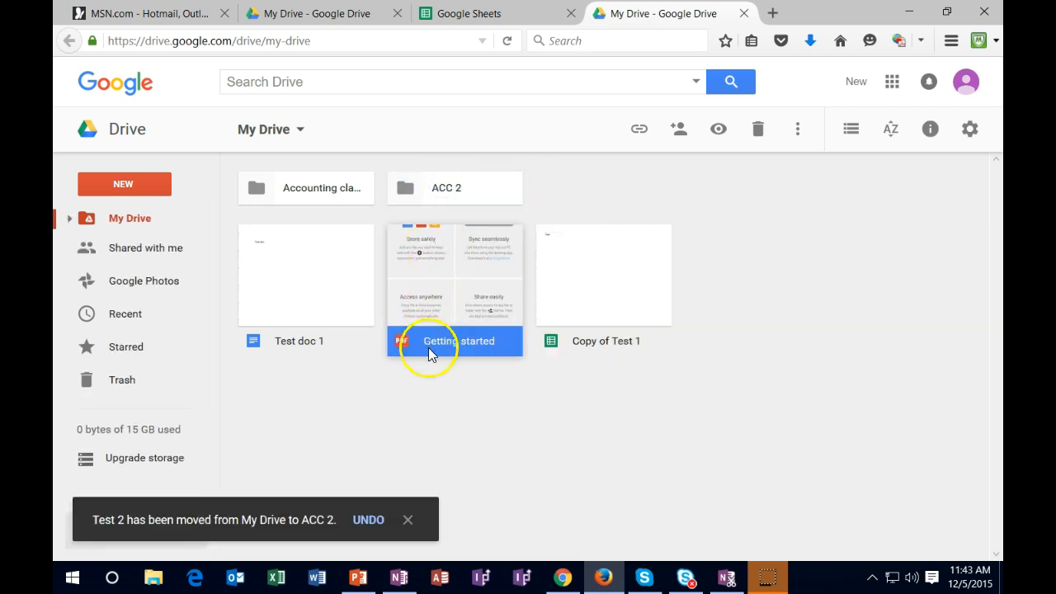
double_click(442, 189)
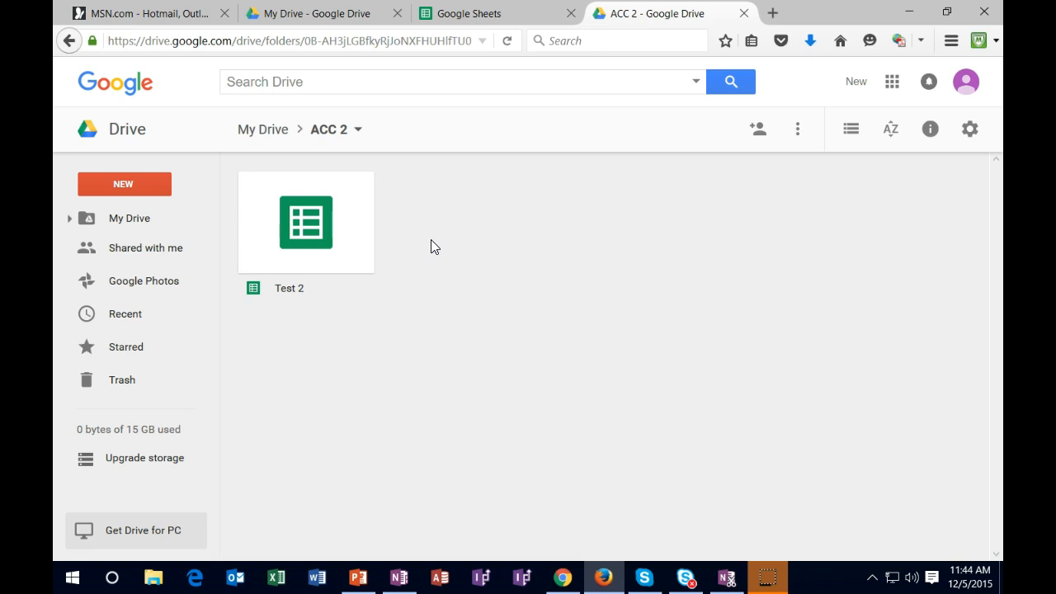
double_click(314, 231)
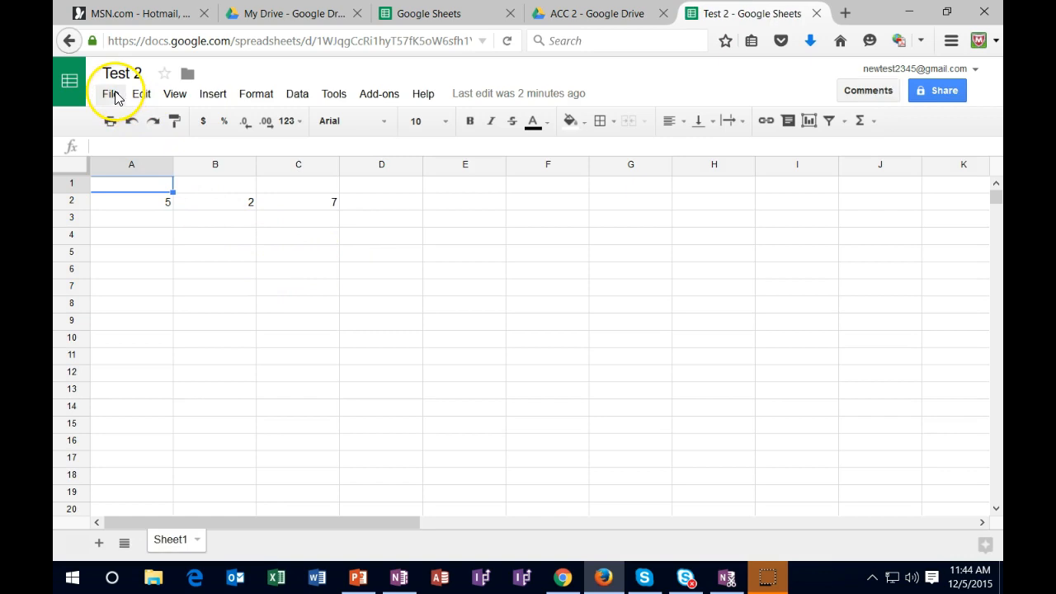
- Download Test 2 as a Microsoft Excel (.xlsx) file, open it in Excel and enable editing
click(114, 96)
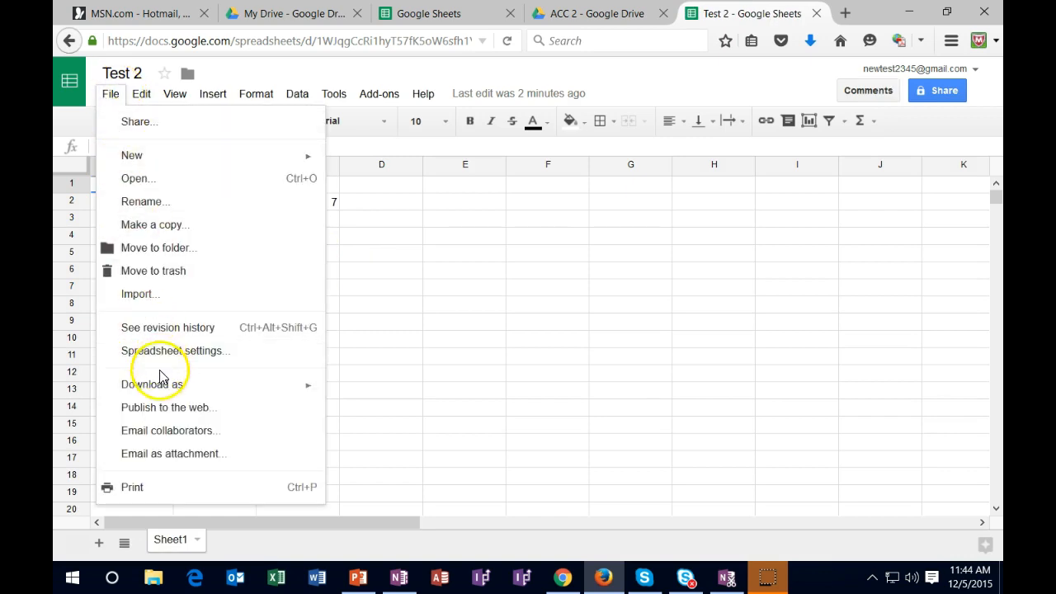
mouse_move(162, 385)
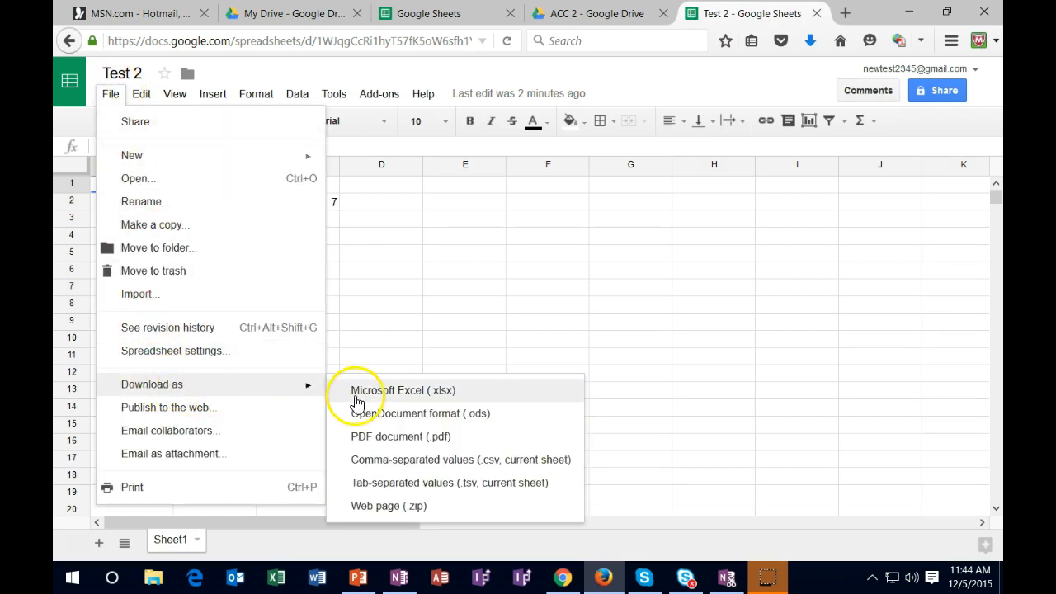
click(447, 395)
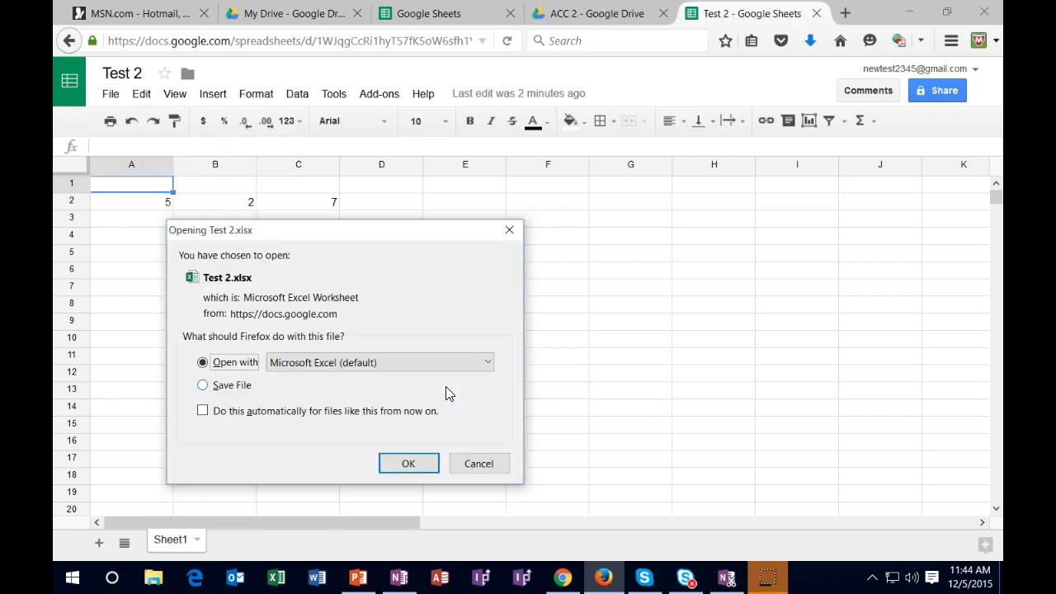
click(408, 464)
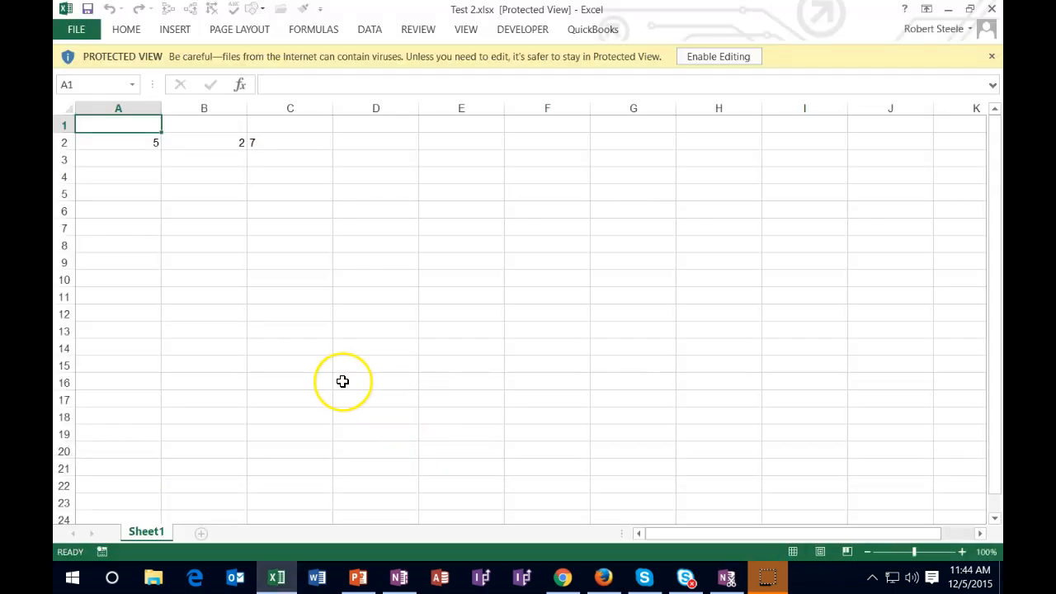
click(705, 56)
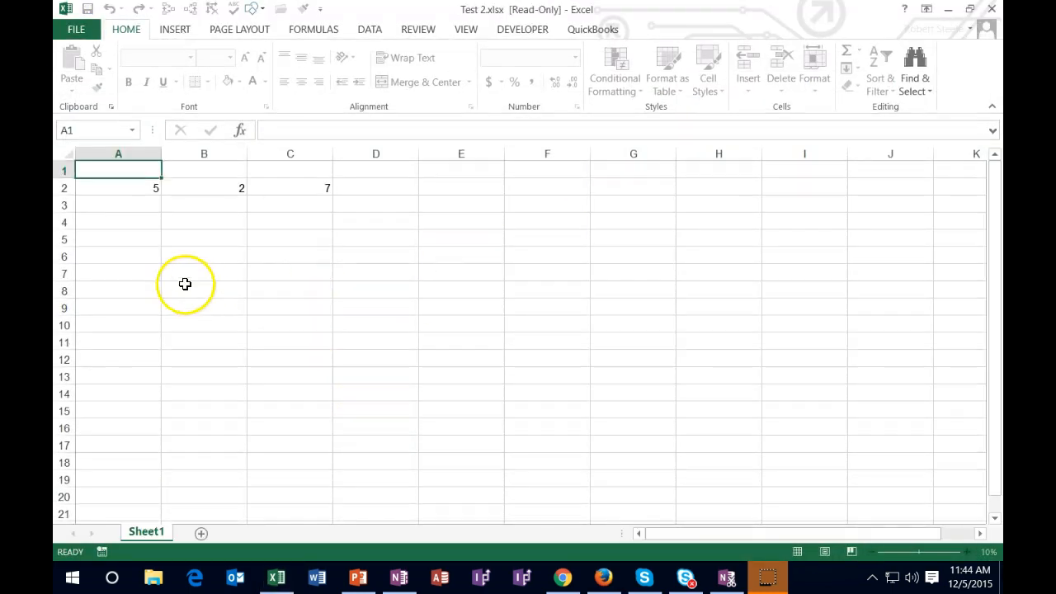
- Enter 2 in cell A5 and 3 in cell B5 of the Excel workbook
click(141, 239)
text(2)
key(Tab)
text(3)
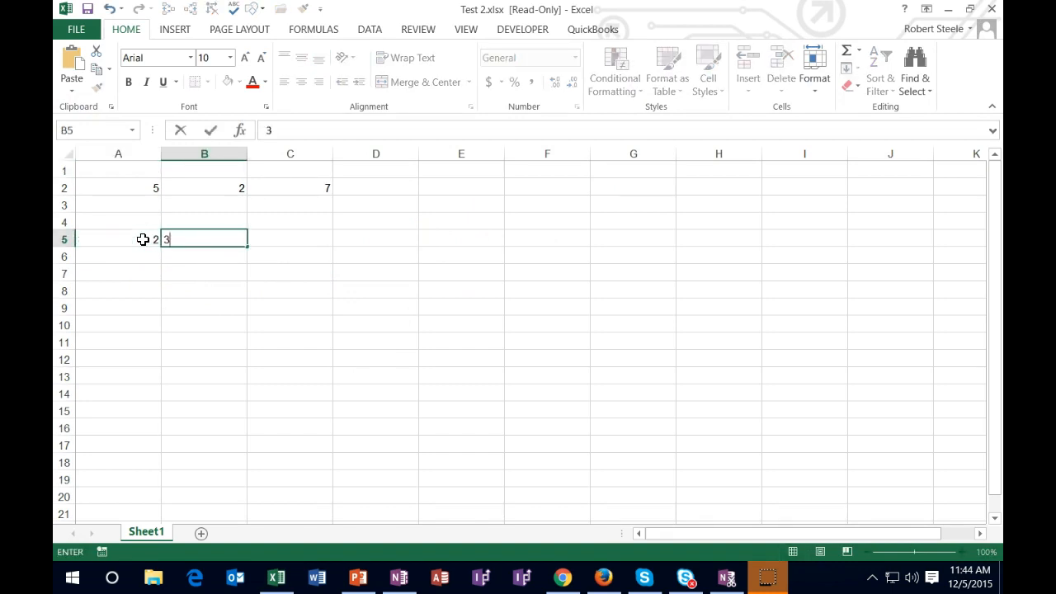
key(Tab)
- Add a formula in cell C5 that adds A5 and B5
text(+)
click(142, 239)
text(+)
key(Left)
key(Return)
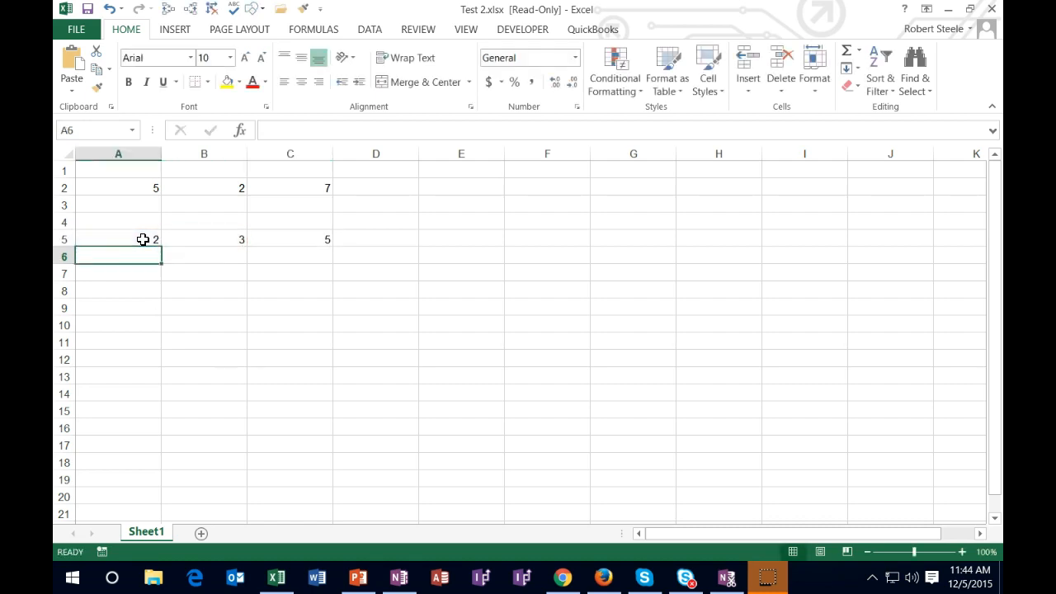
- Save the read-only workbook to the Desktop as an Excel Workbook (*.xlsx) named Copy of Test 2
click(77, 30)
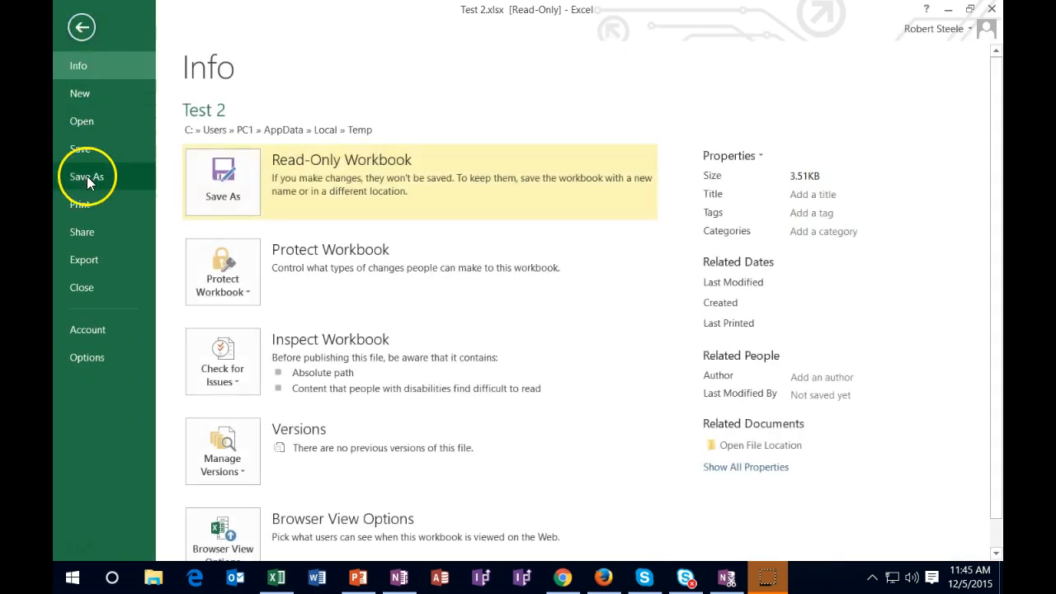
click(87, 186)
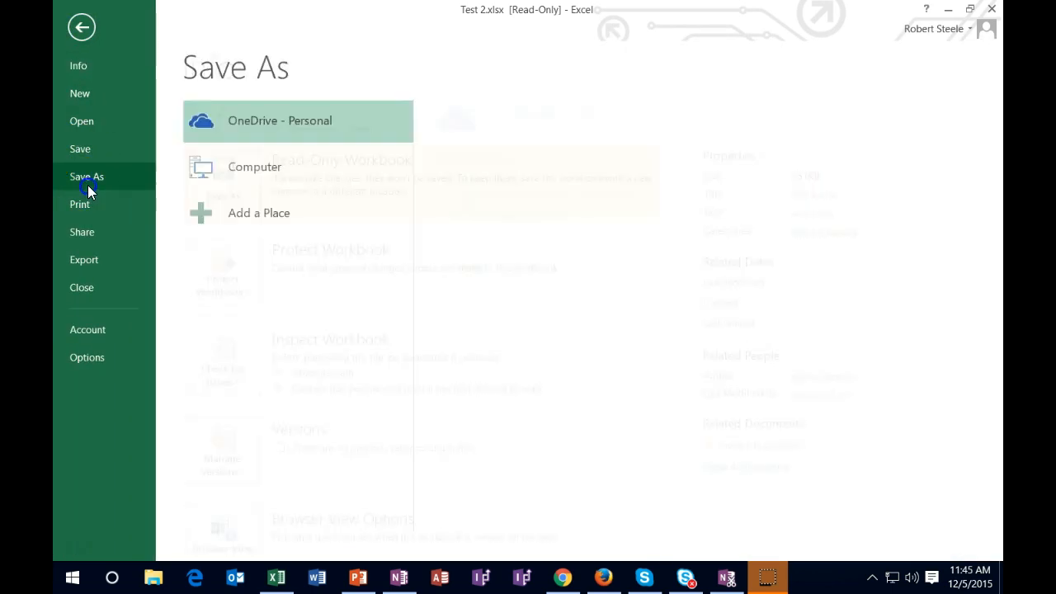
click(215, 180)
click(449, 384)
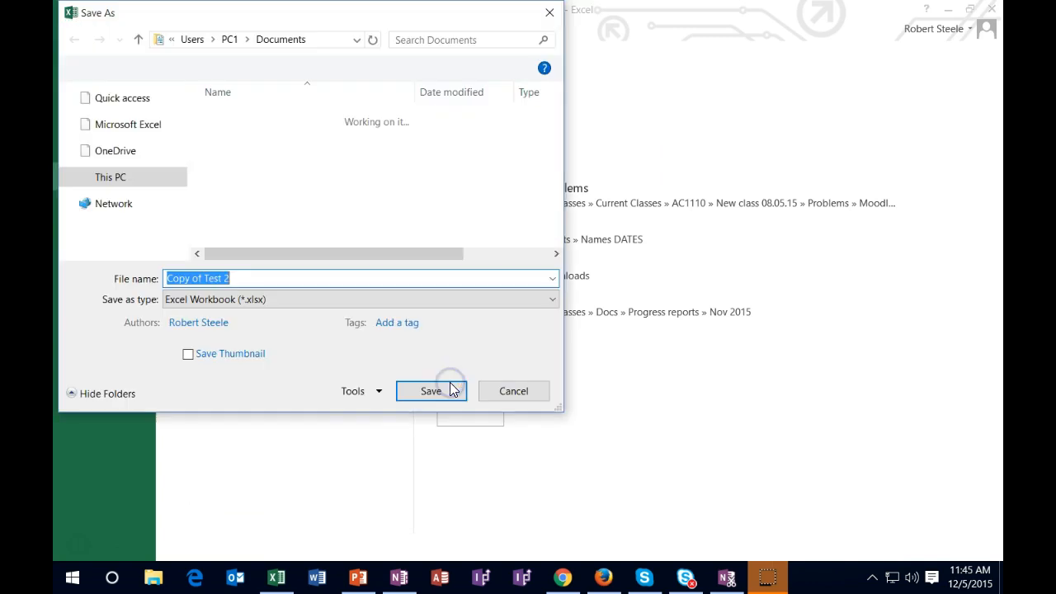
drag(181, 187, 177, 146)
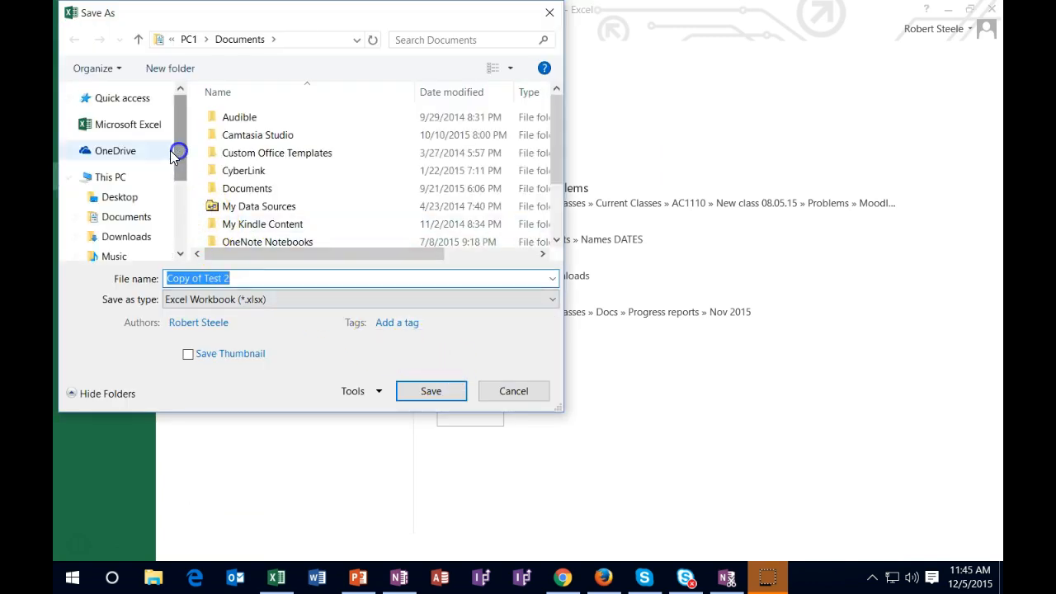
click(103, 196)
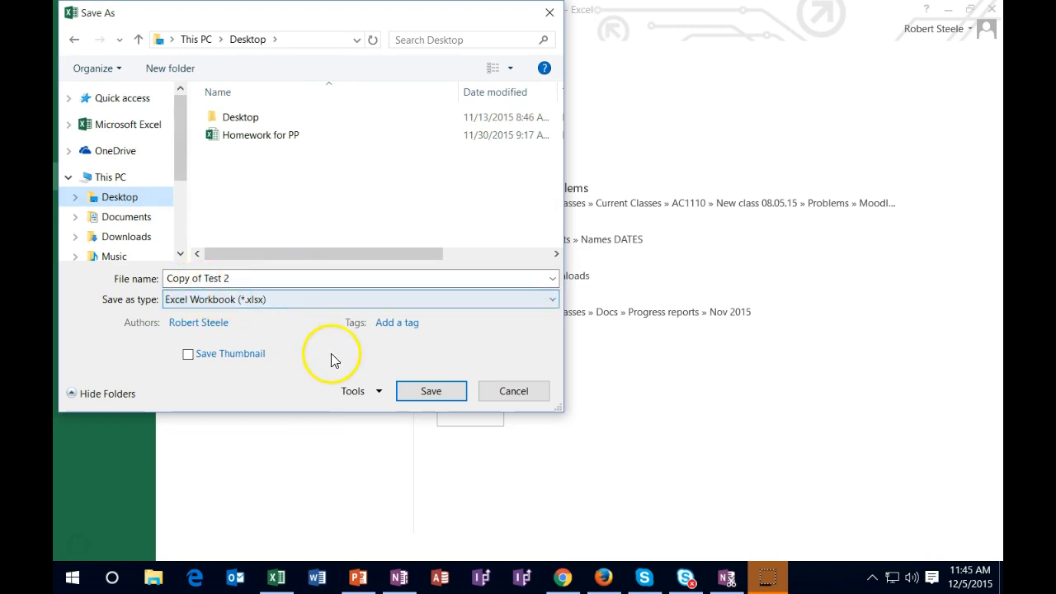
click(430, 390)
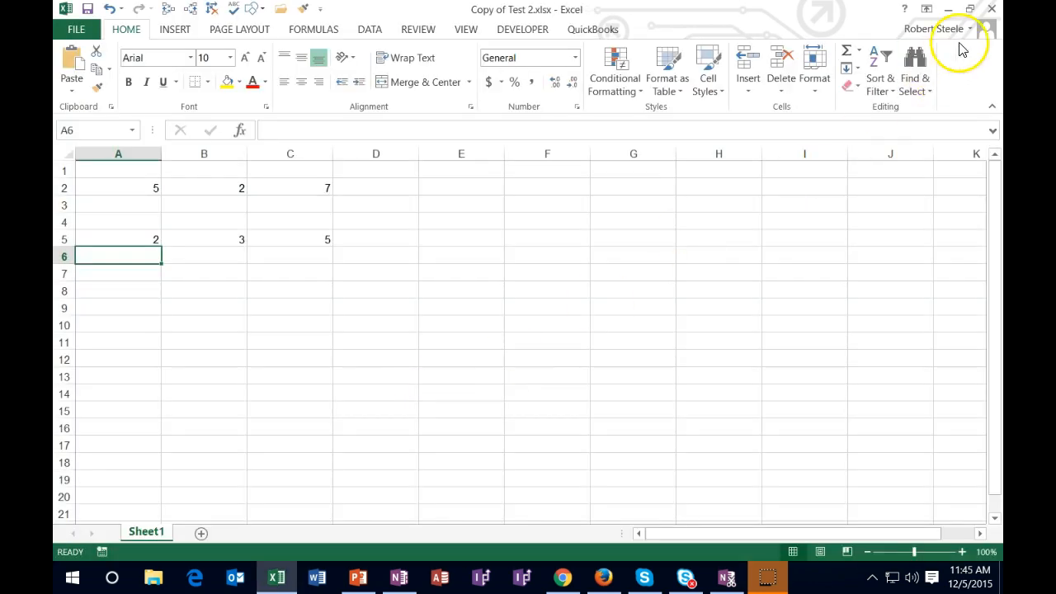
- Close the workbook, reopen Copy of Test 2 from the Windows desktop to check its contents, and close it again
click(992, 10)
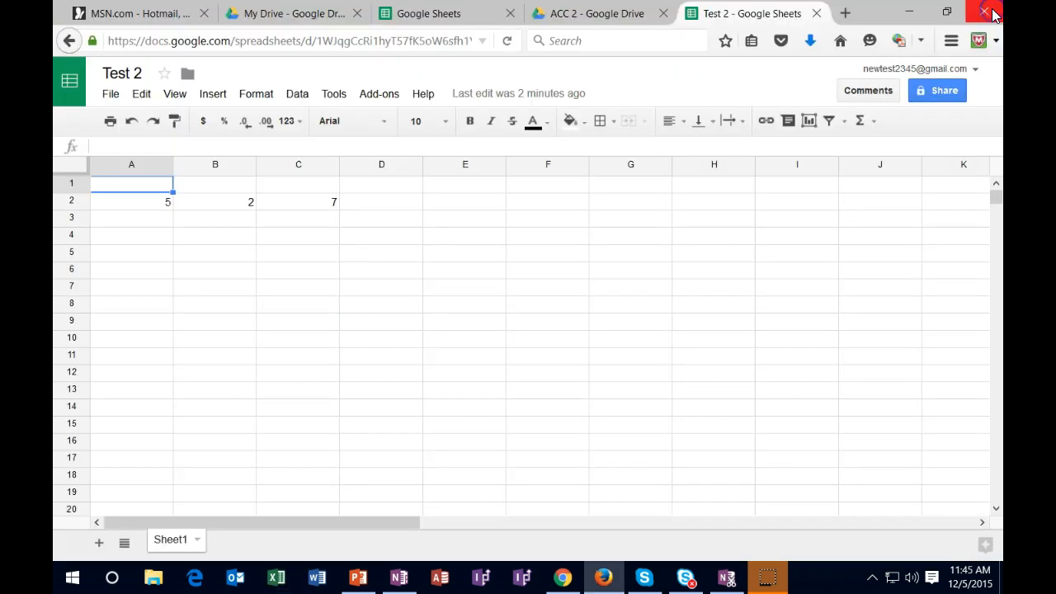
click(905, 10)
click(948, 9)
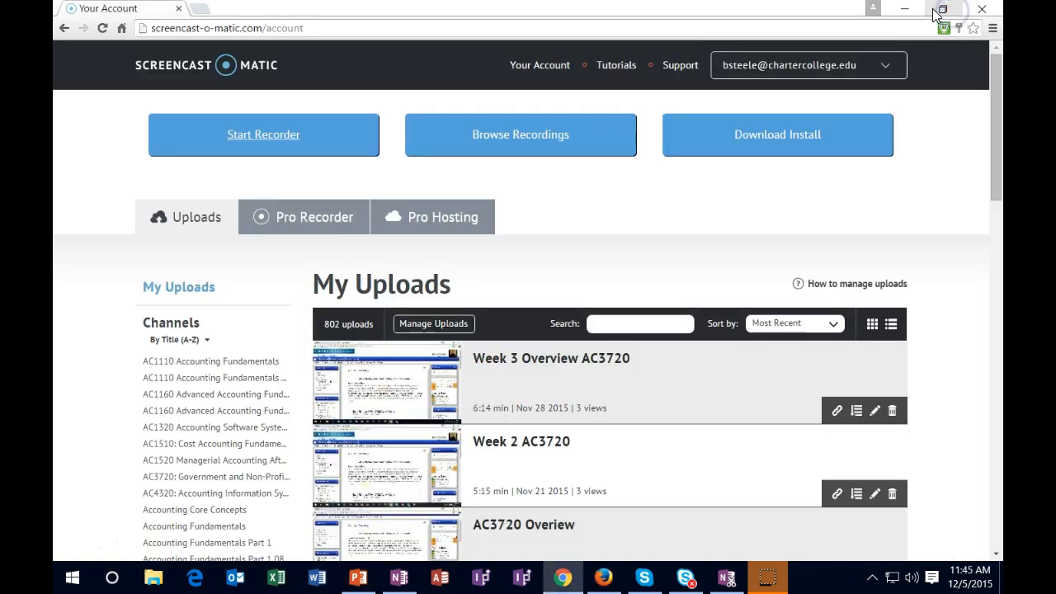
click(907, 9)
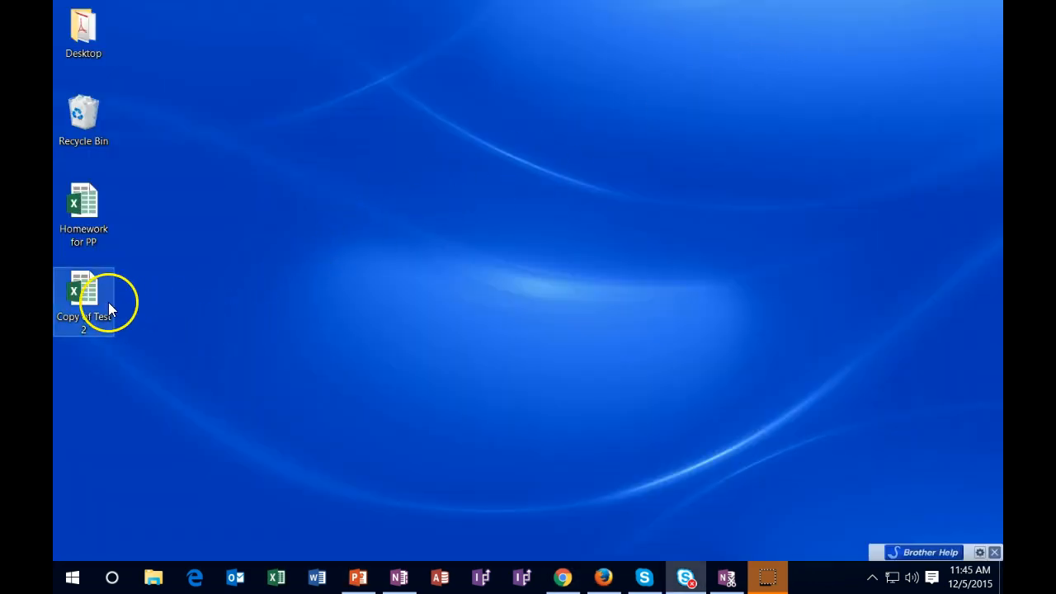
double_click(99, 299)
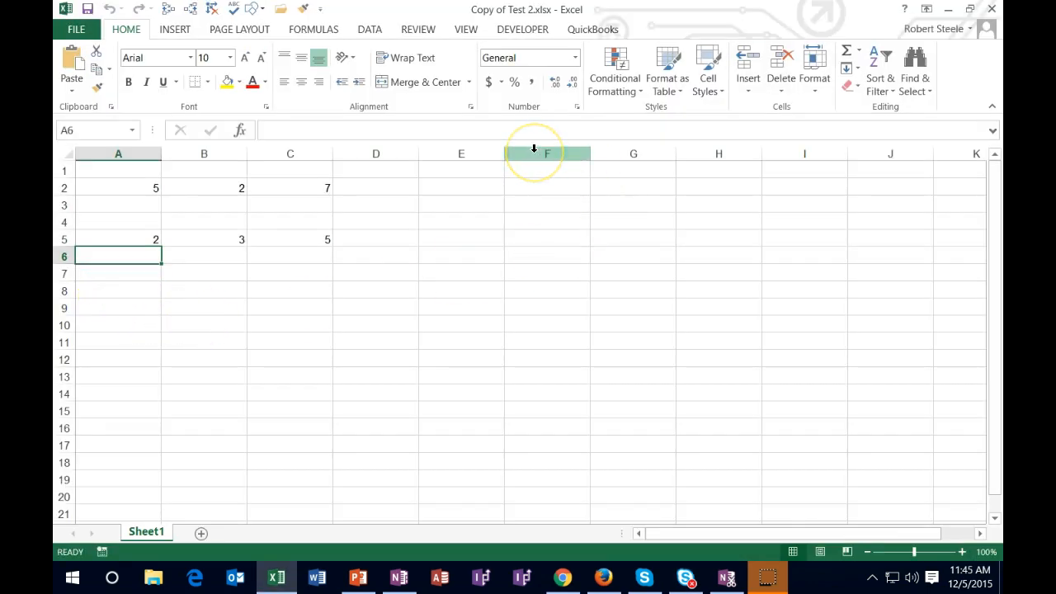
click(955, 27)
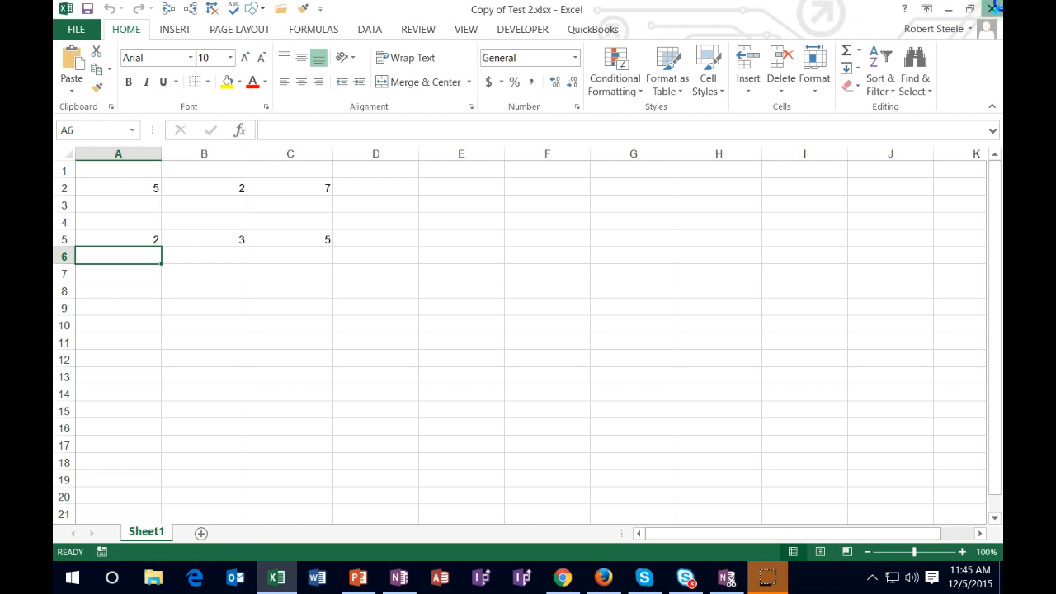
click(990, 9)
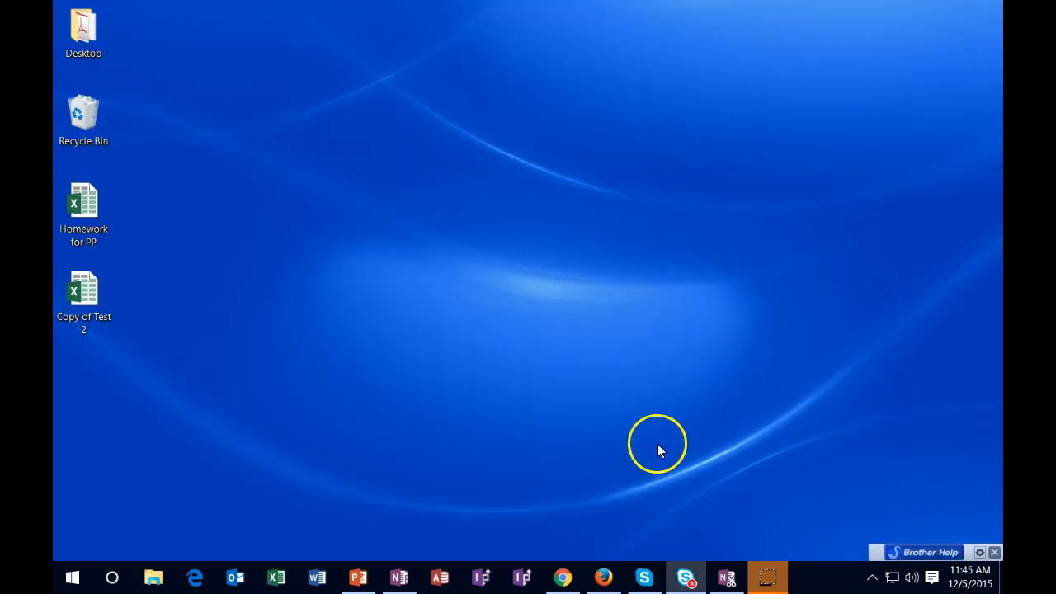
- Switch back to Google Sheets in Firefox and create a blank spreadsheet from the Sheets home page
click(603, 577)
click(603, 578)
click(603, 578)
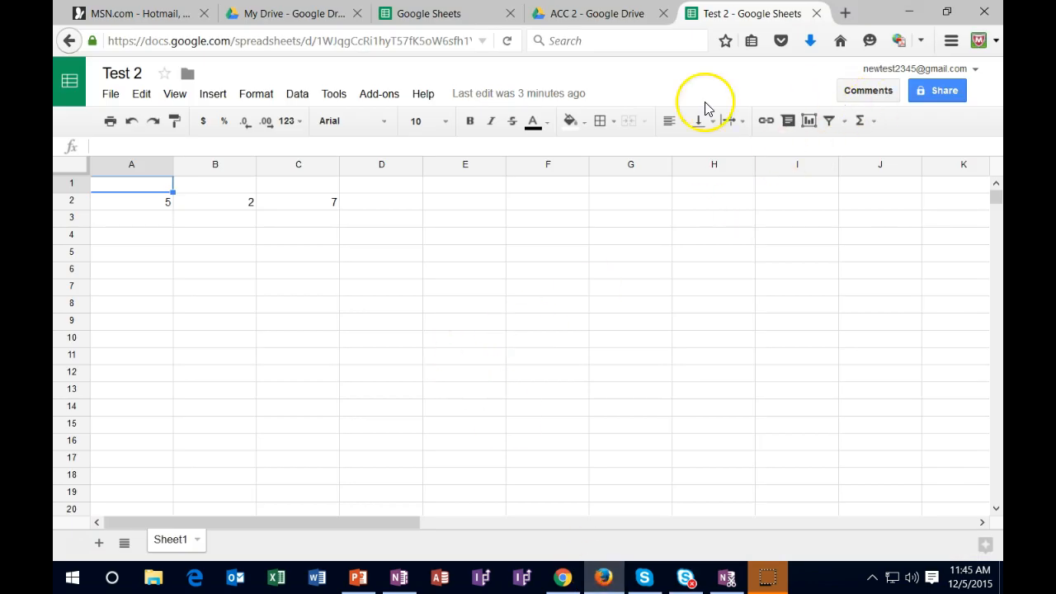
click(69, 83)
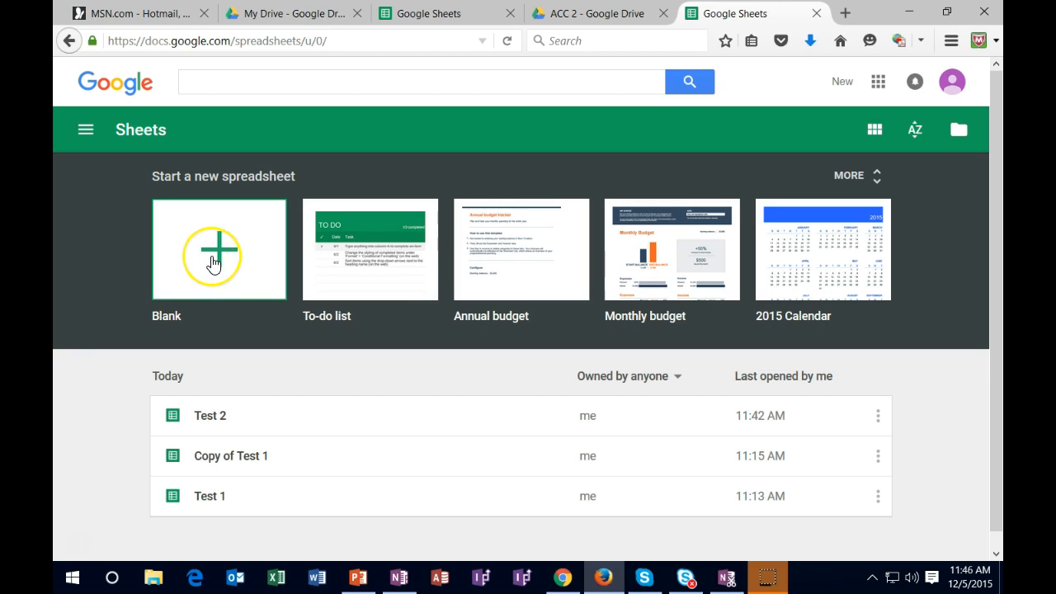
click(212, 262)
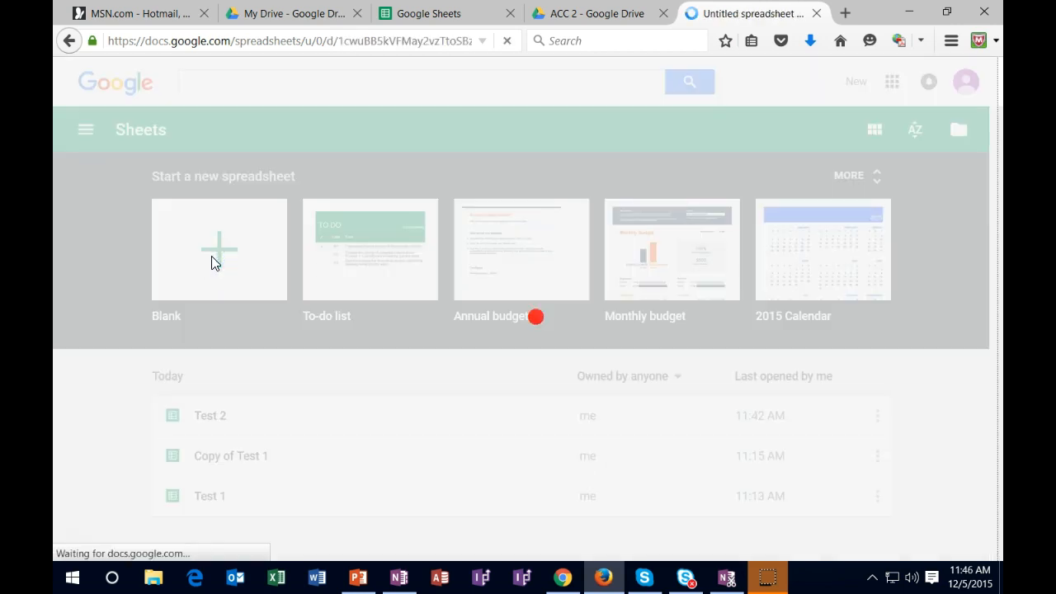
- Upload the Copy of Test 2 workbook from the computer's Desktop and open it in Google Sheets
click(110, 95)
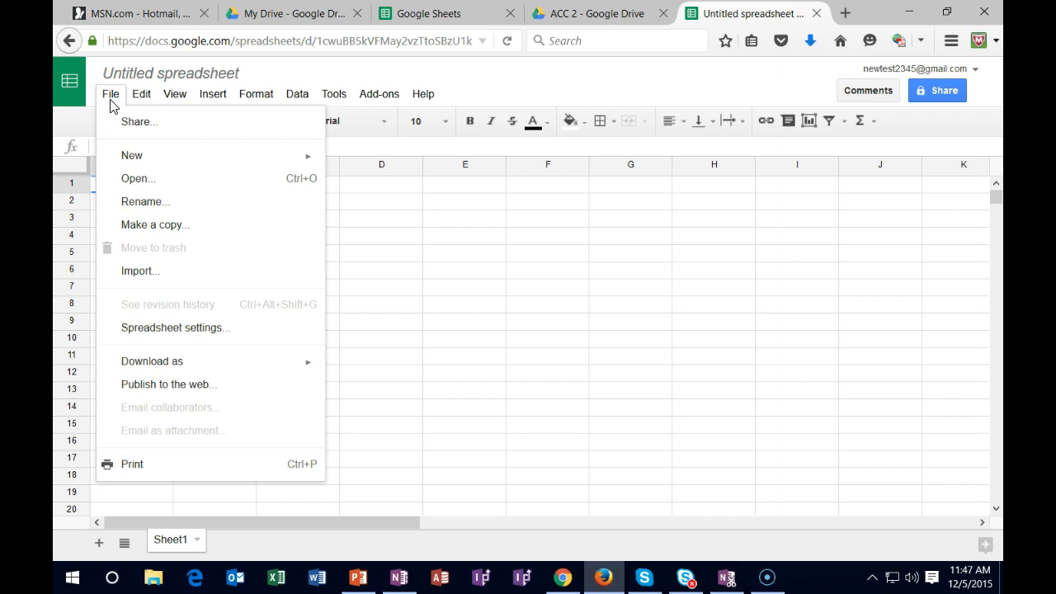
click(157, 188)
click(569, 159)
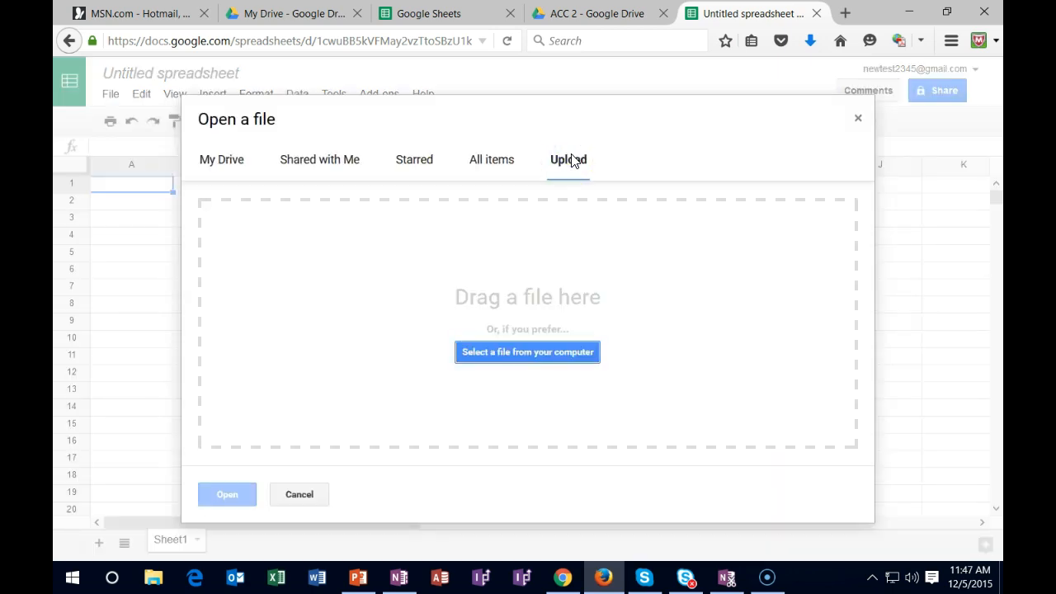
click(582, 352)
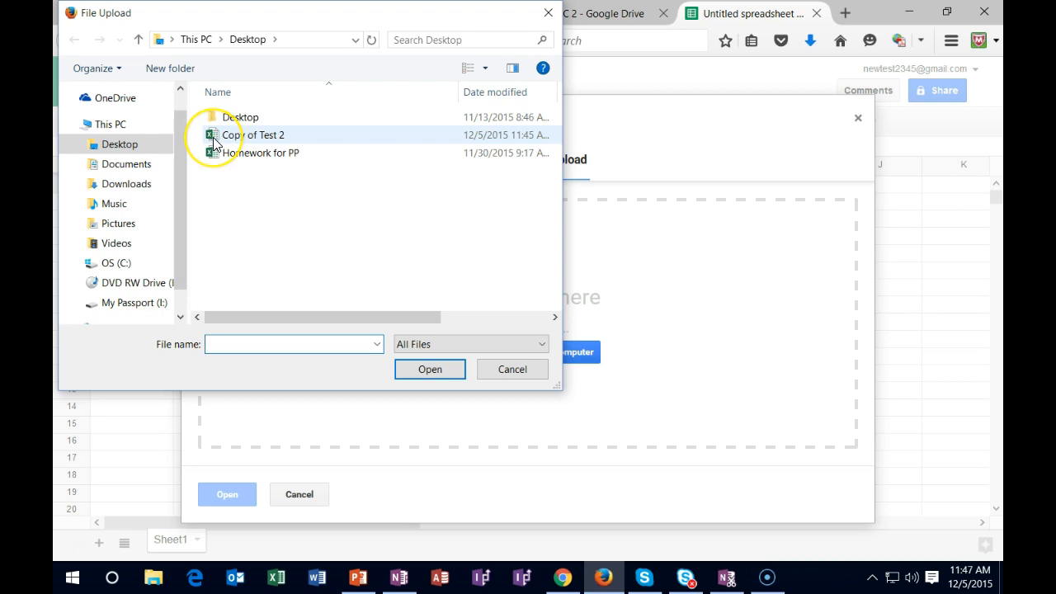
double_click(351, 142)
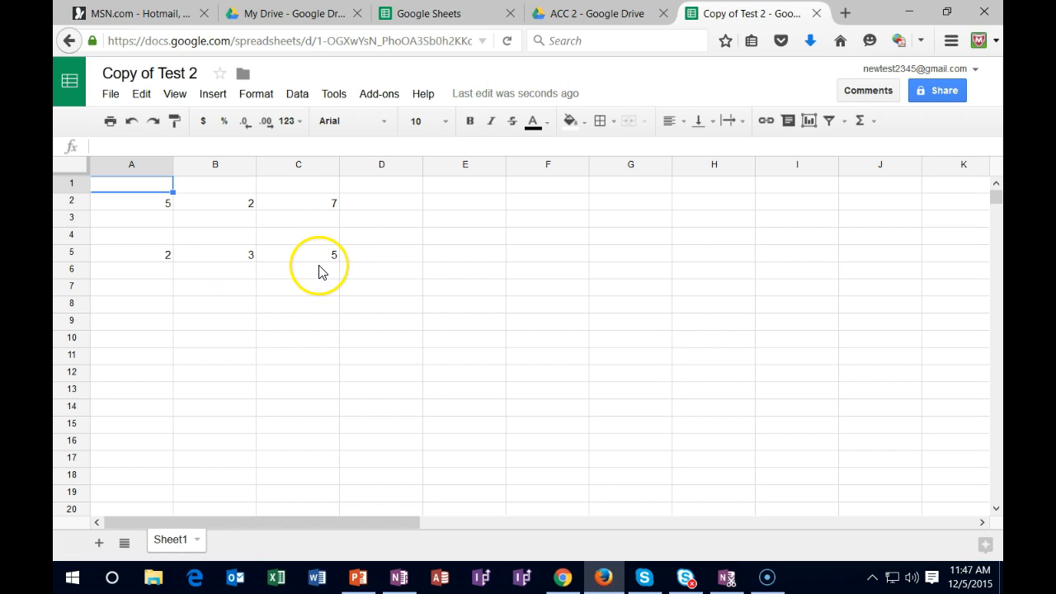
- Return to the Sheets home page, review the spreadsheet list, and open My Drive to view the stored files and storage usage
click(74, 88)
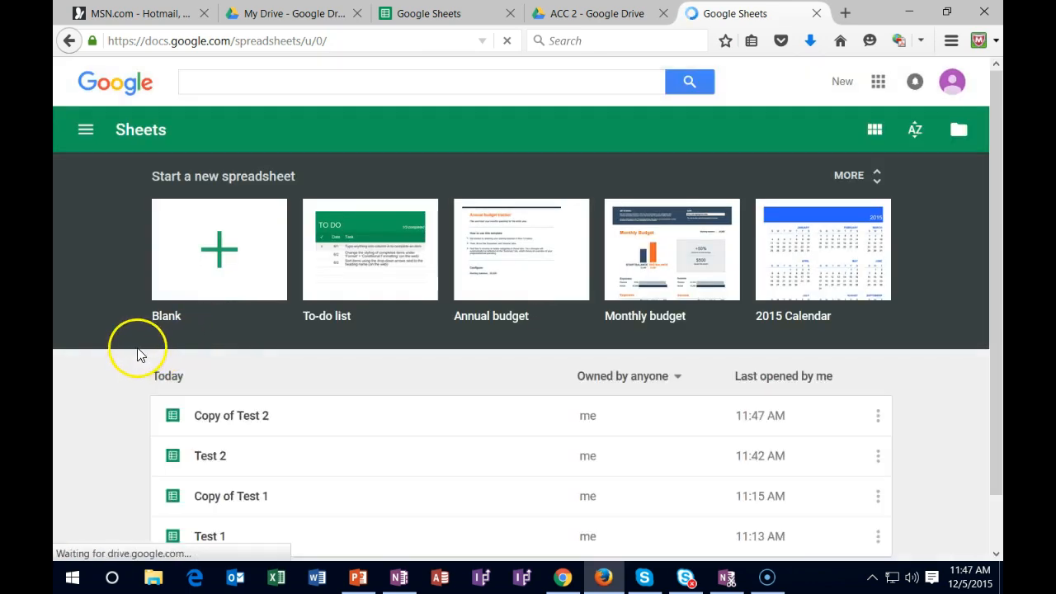
scroll(104, 335, down, 1)
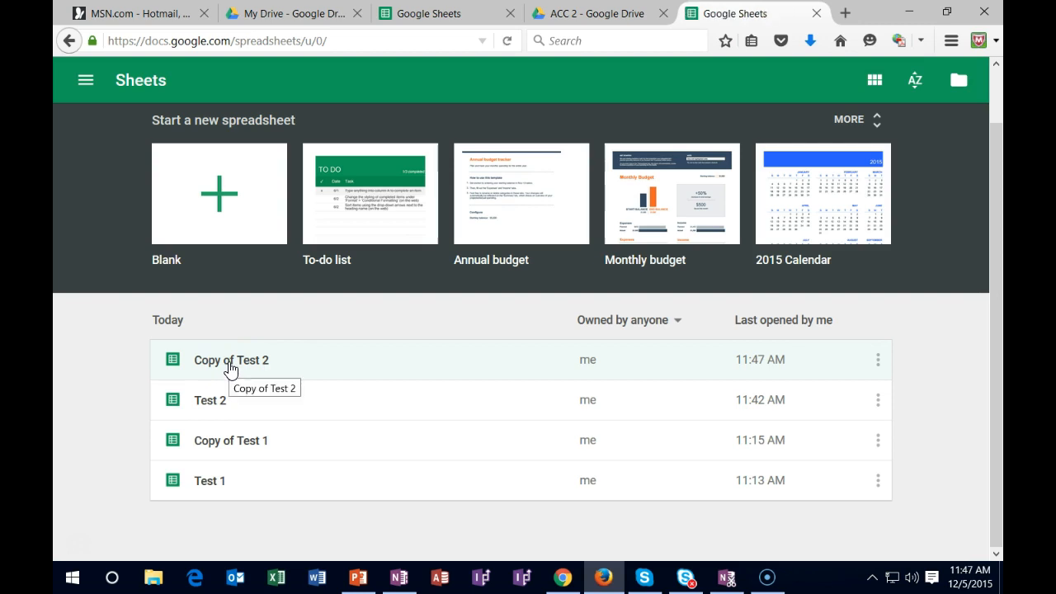
click(232, 410)
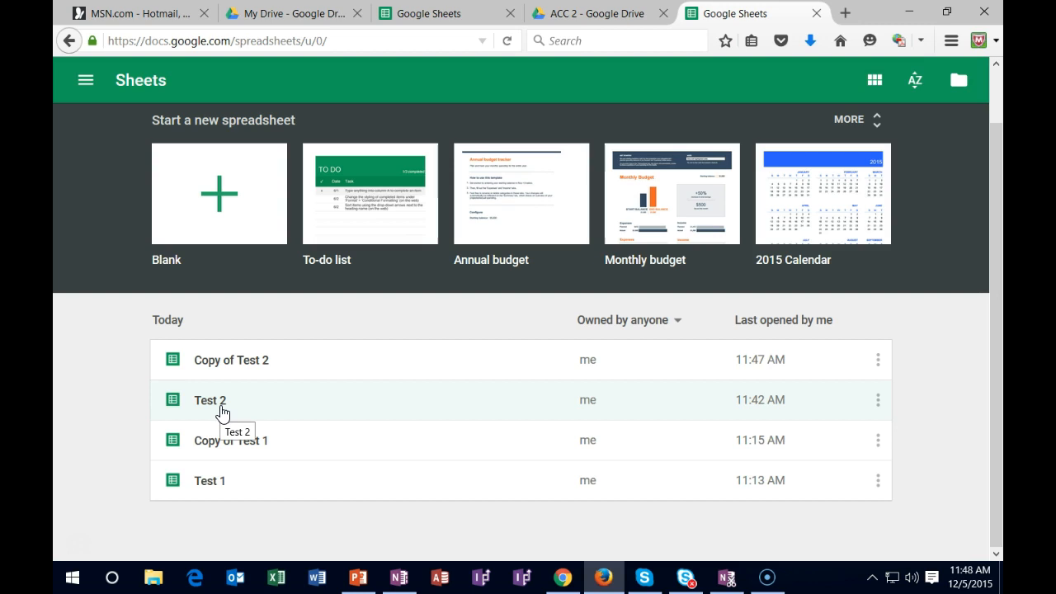
click(875, 80)
click(842, 322)
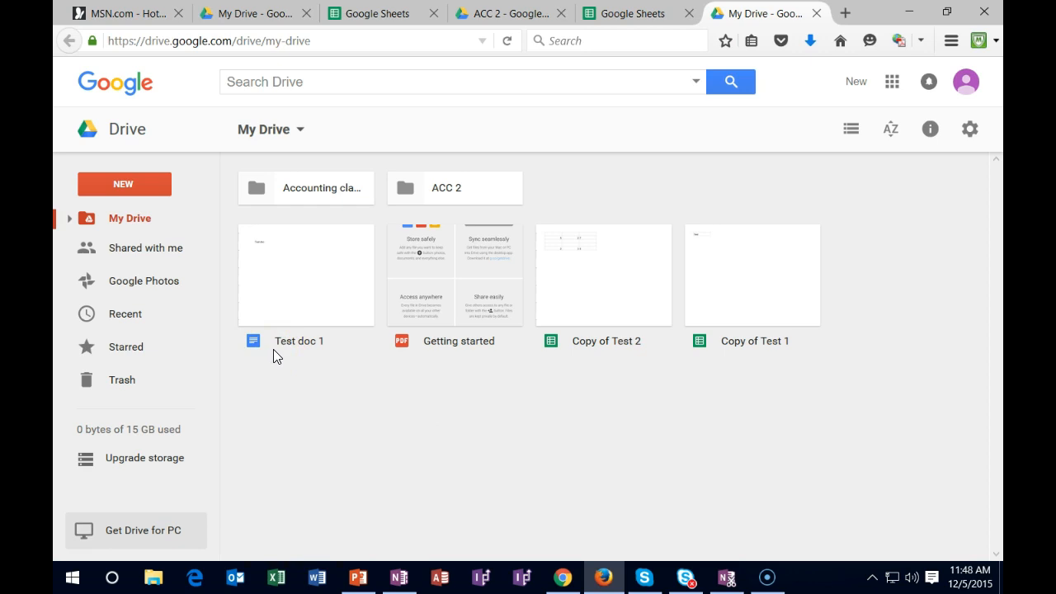
mouse_move(182, 438)
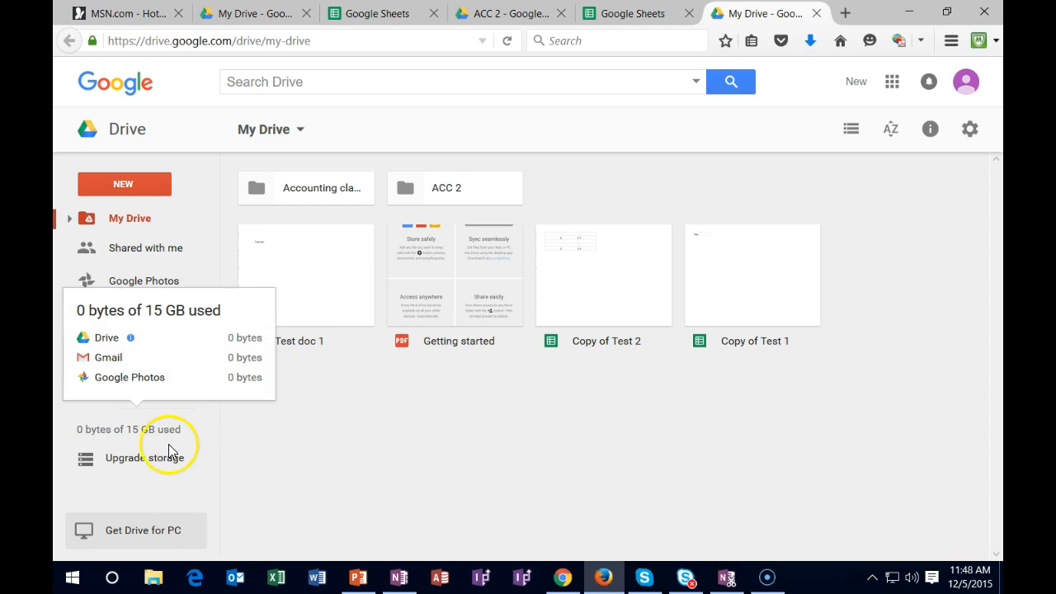